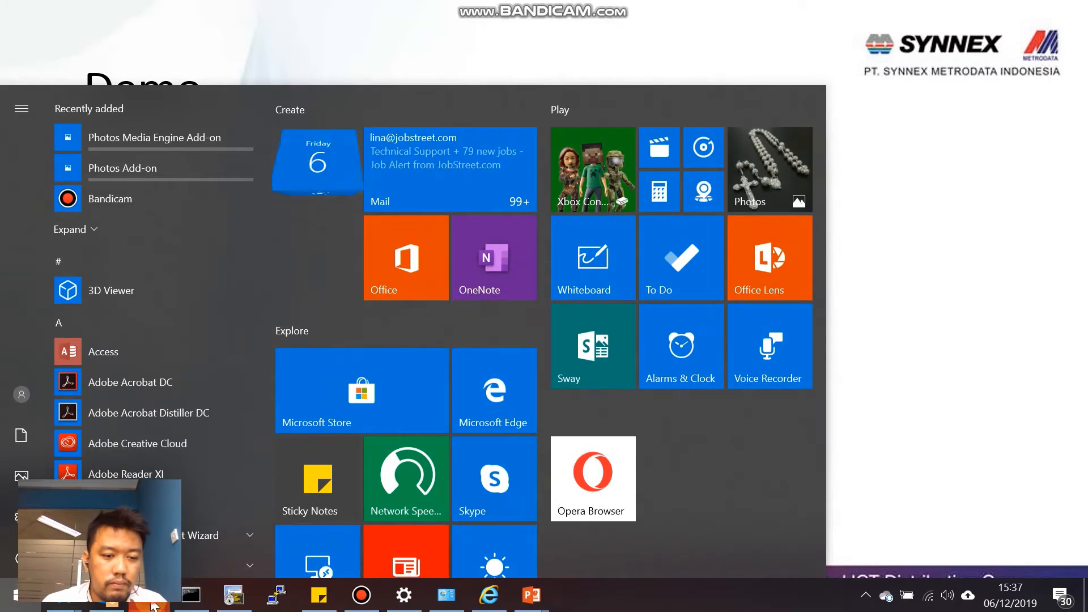
In Opera, replace the old wizard tab with a new tab loading 192.168.0.1.
mouse_move(148, 595)
click(277, 504)
click(412, 16)
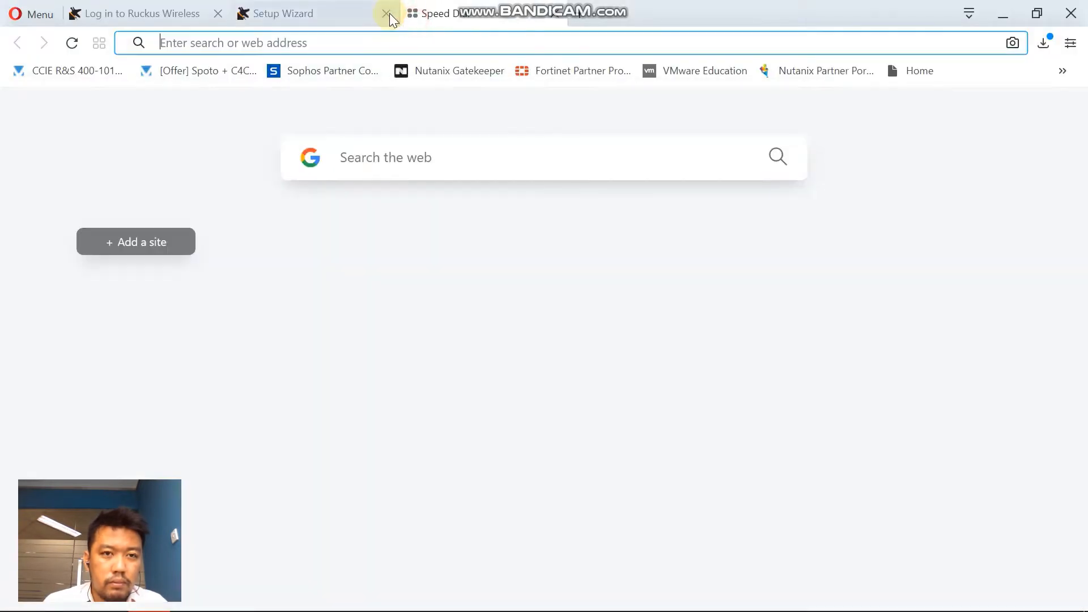
click(388, 13)
text(192.168.)
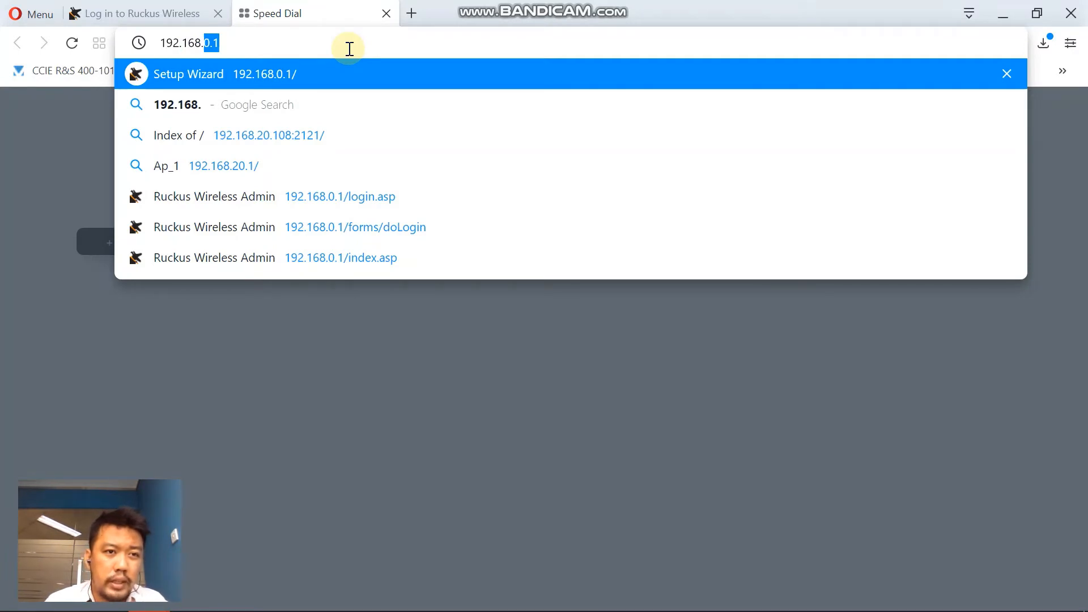
key(Return)
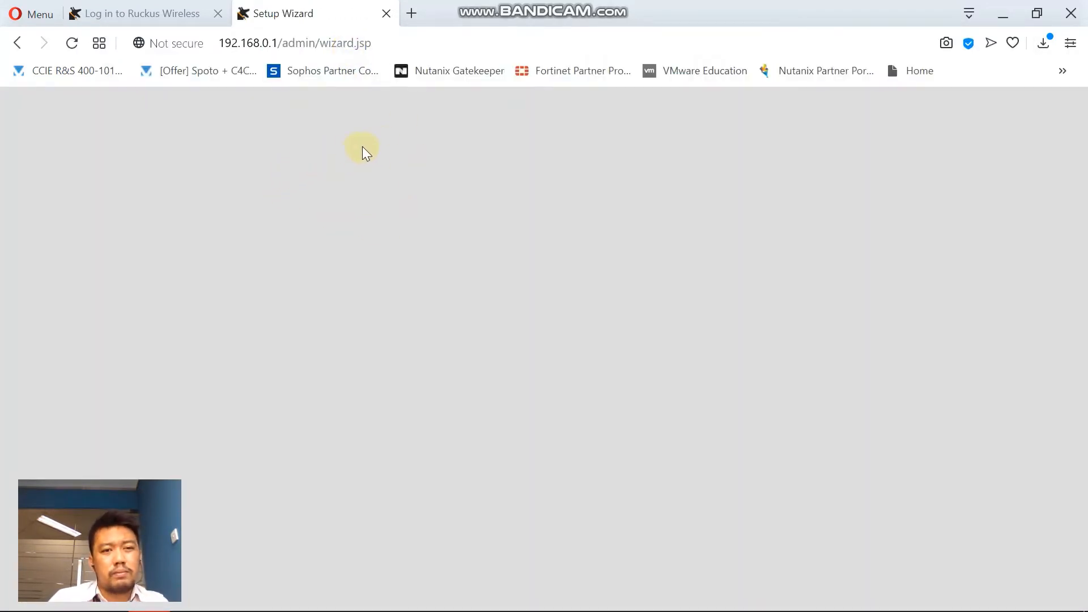
Keep English as the language and rename the system to Ruckus-Test.
scroll(510, 283, down, 3)
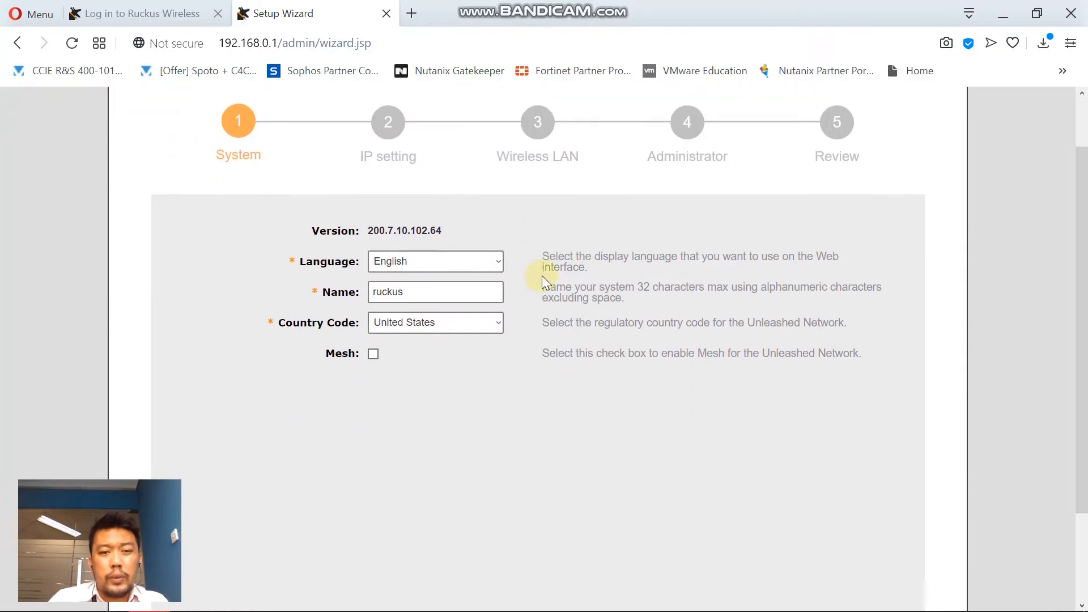
click(501, 245)
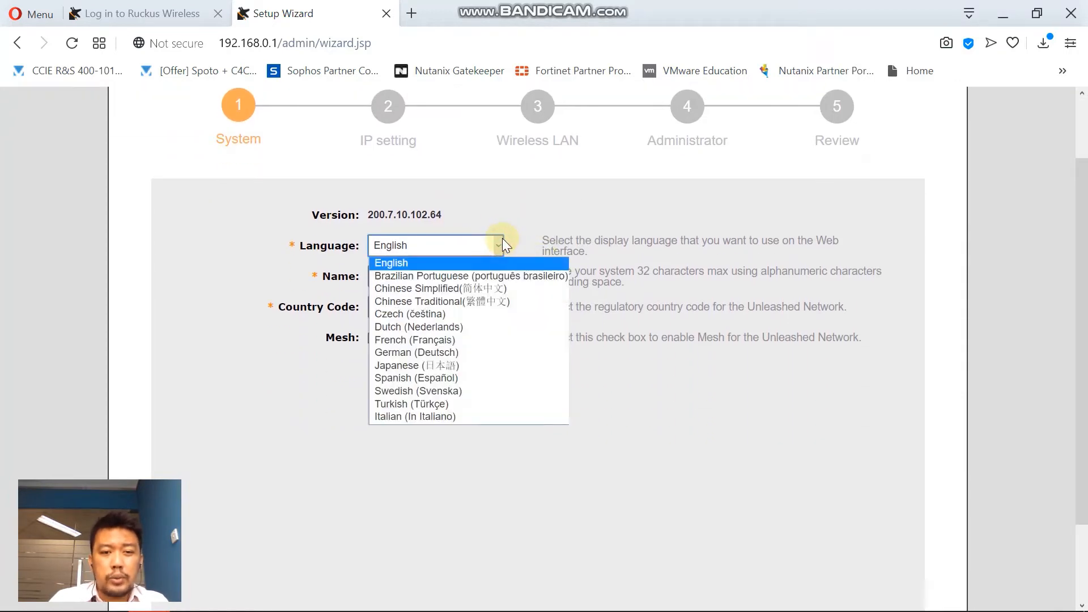
click(502, 240)
click(463, 278)
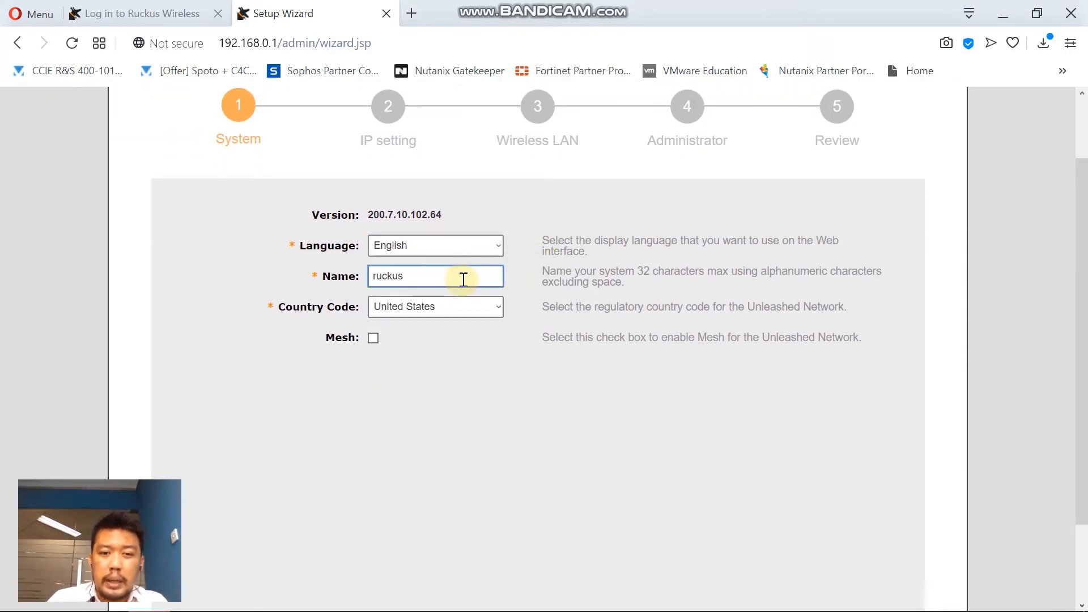
double_click(463, 278)
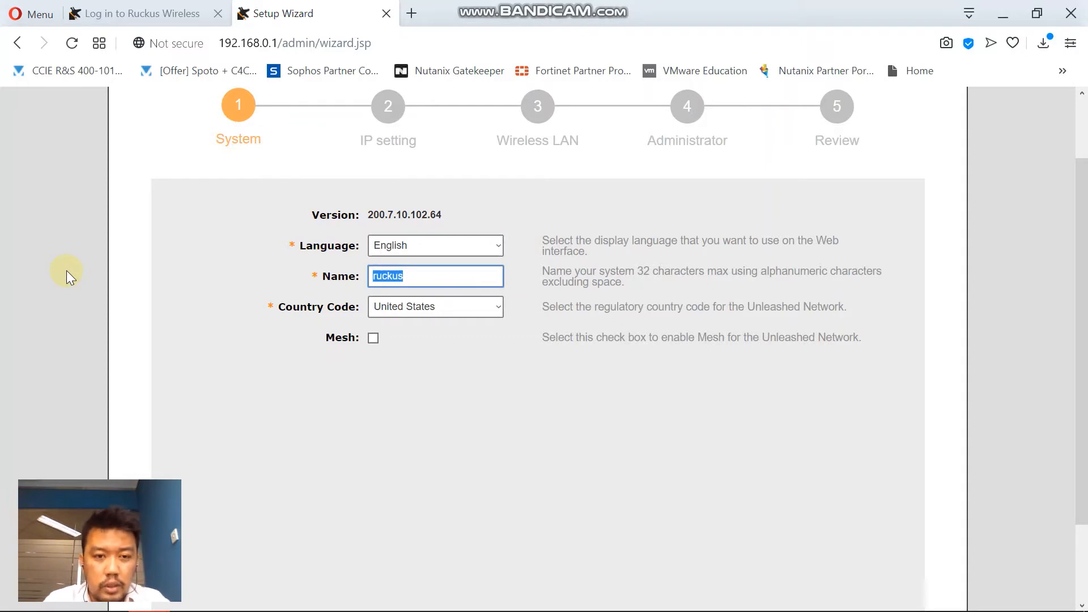
text(Ruck)
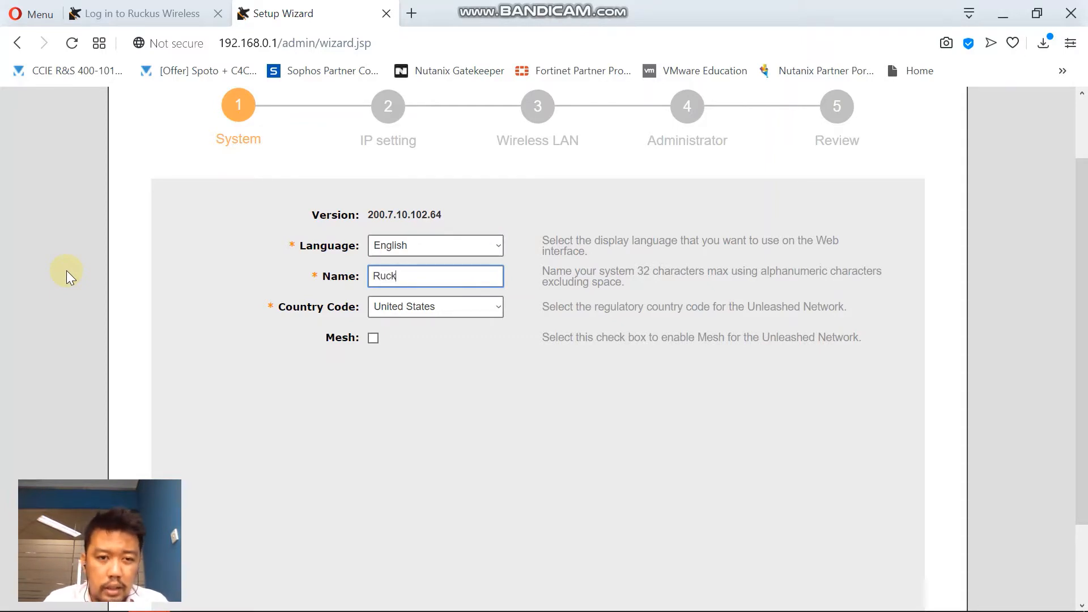
text(us Test)
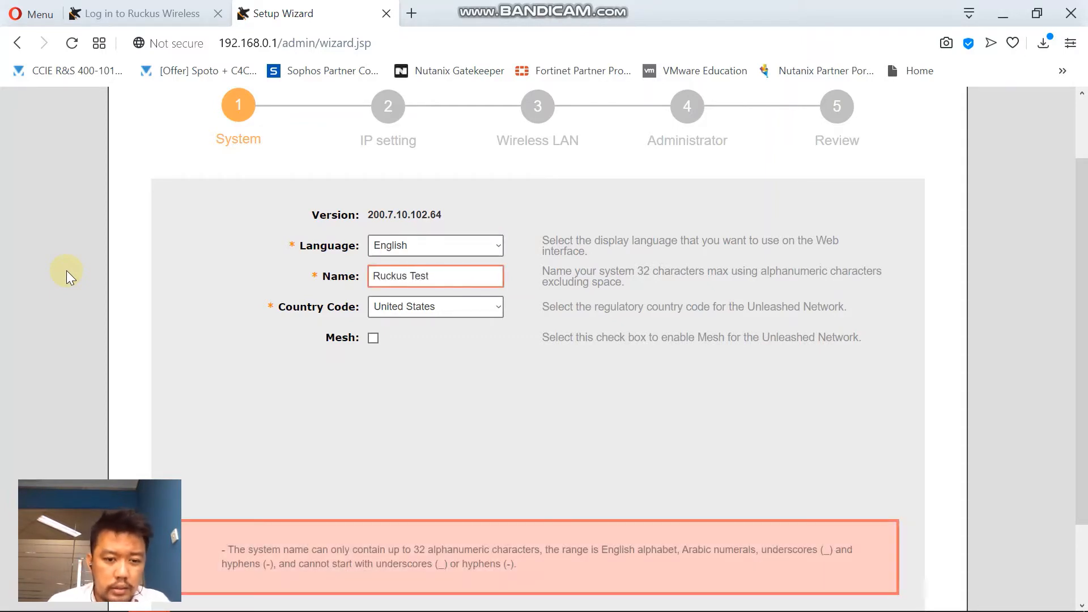
key(BackSpace)
key(BackSpace)
key(BackSpace)
key(BackSpace)
key(BackSpace)
text(-)
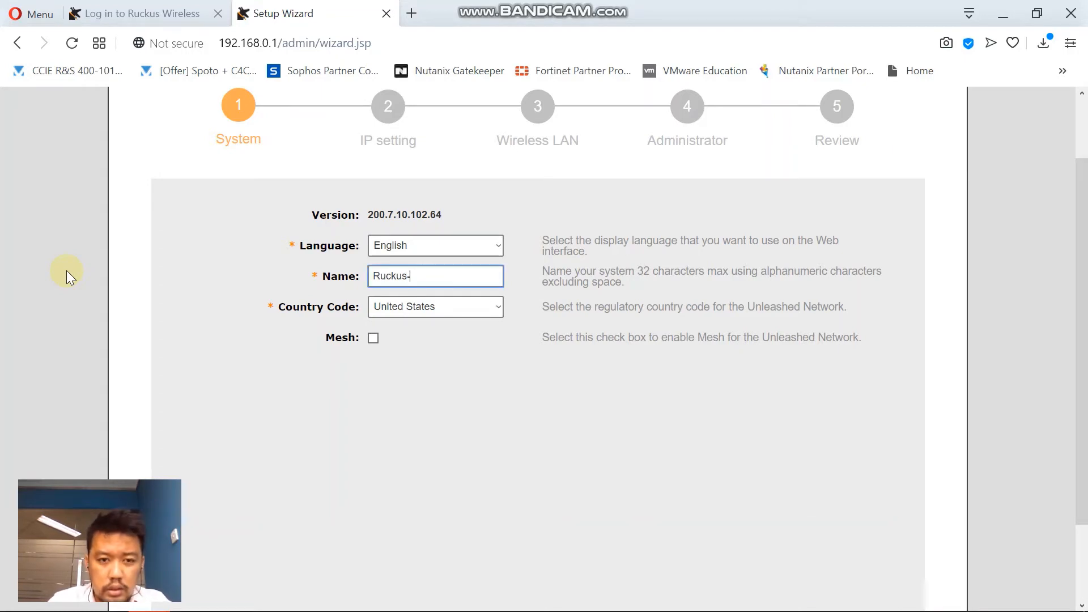
text(Test)
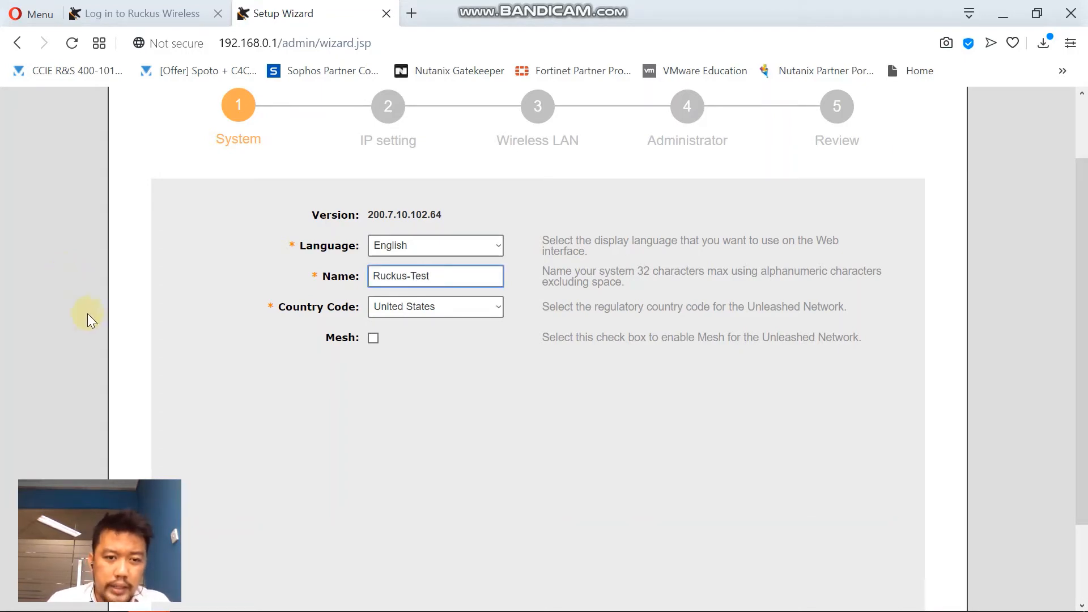
Set the country code to Indonesia and leave Mesh disabled.
click(447, 313)
text(indo)
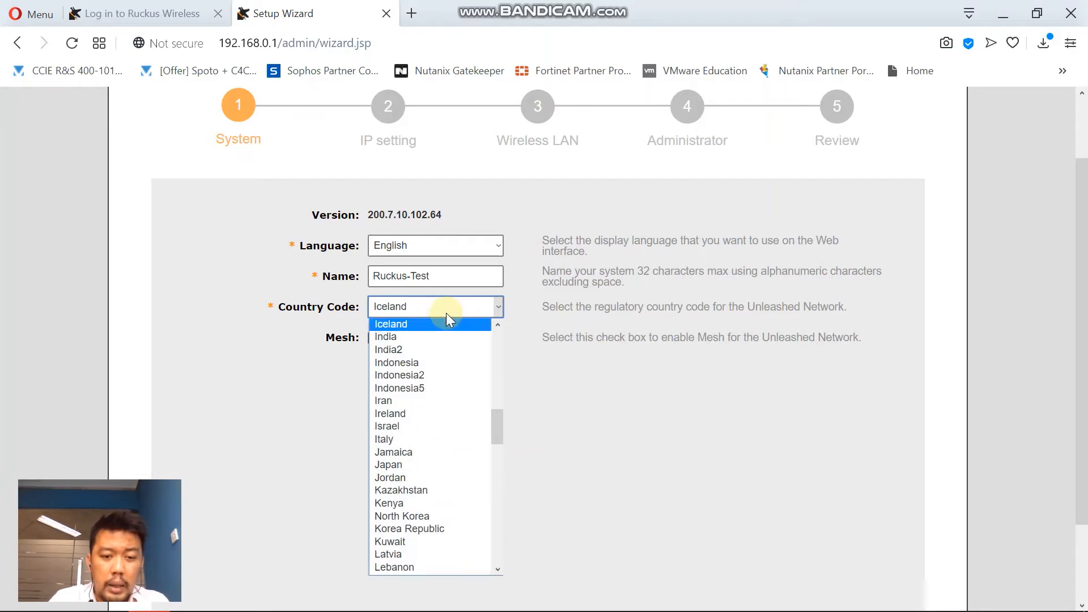
key(Return)
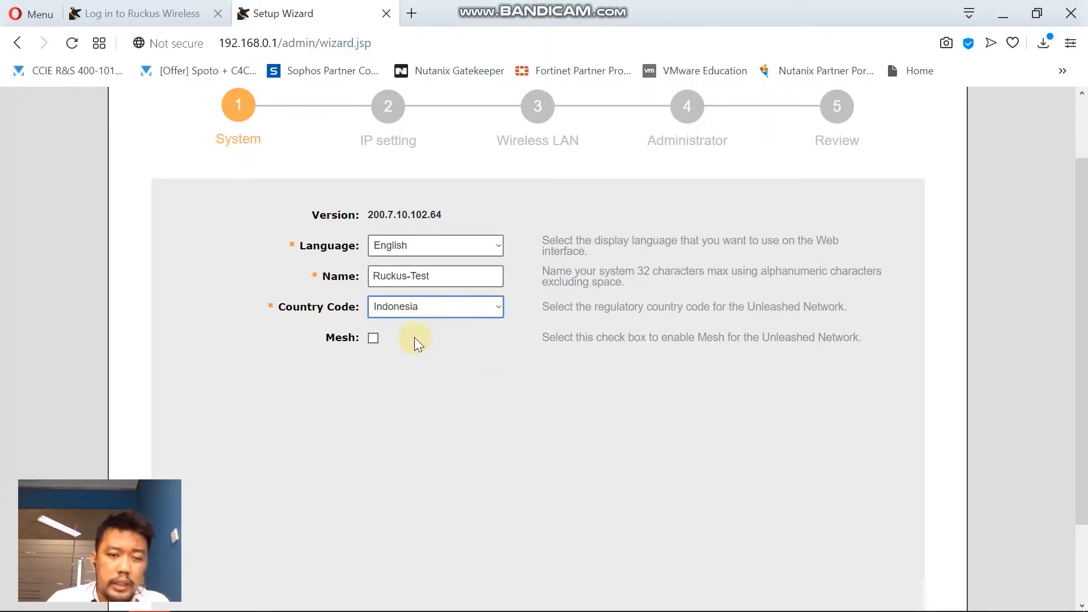
click(373, 338)
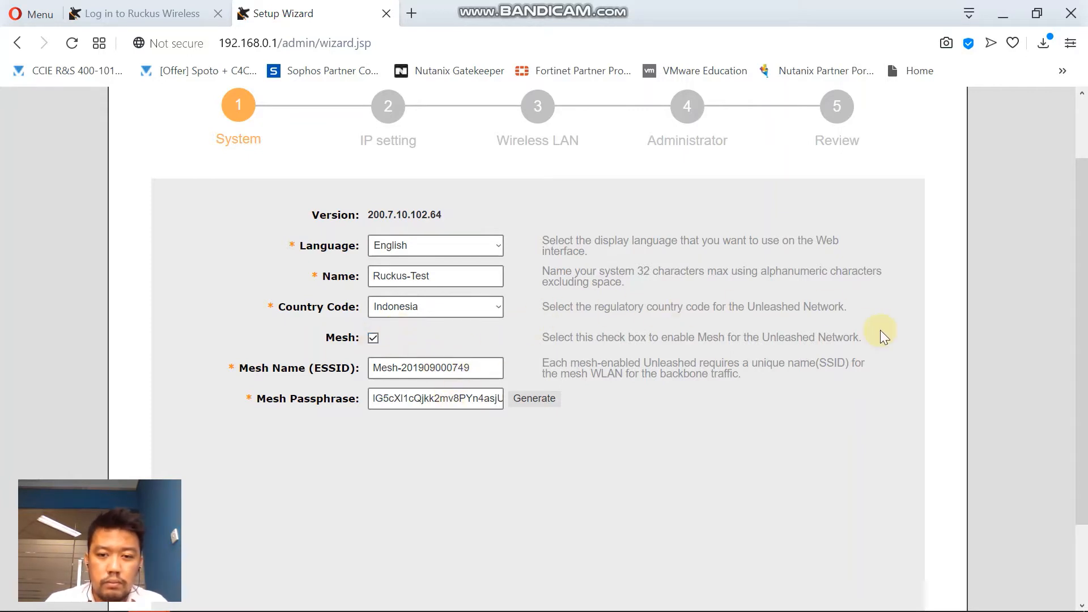
click(373, 338)
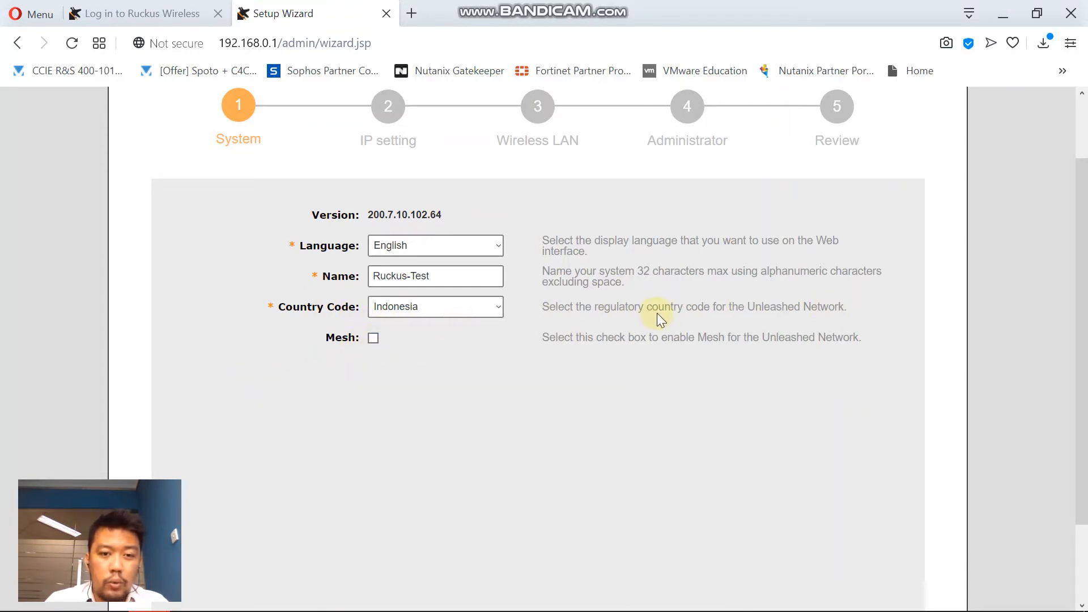
scroll(776, 325, down, 2)
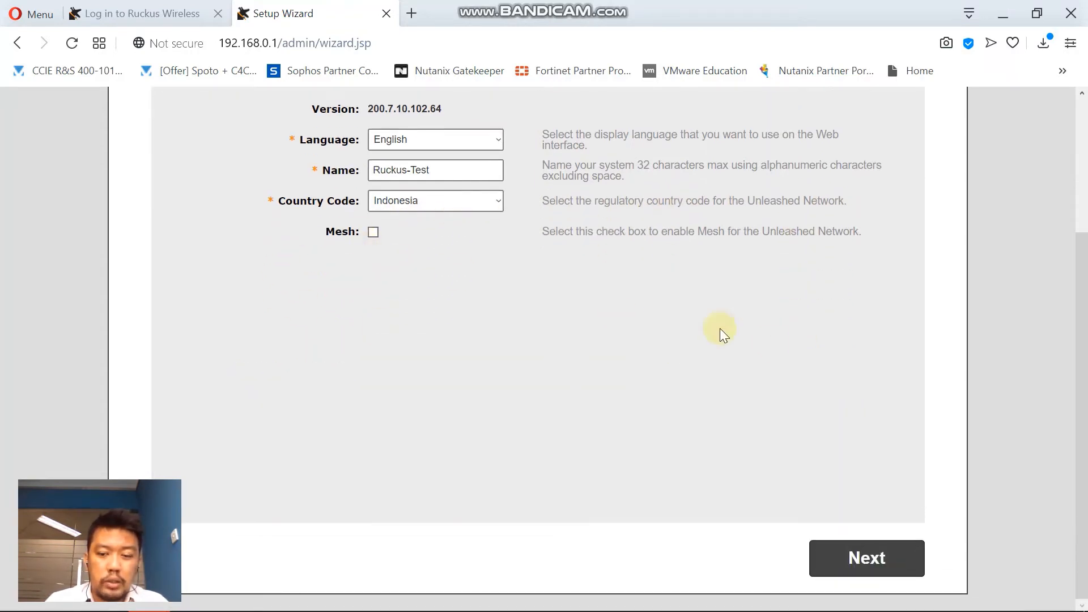
Advance to IP settings, try Gateway Mode to view its WAN/LAN options, then turn it off.
click(862, 564)
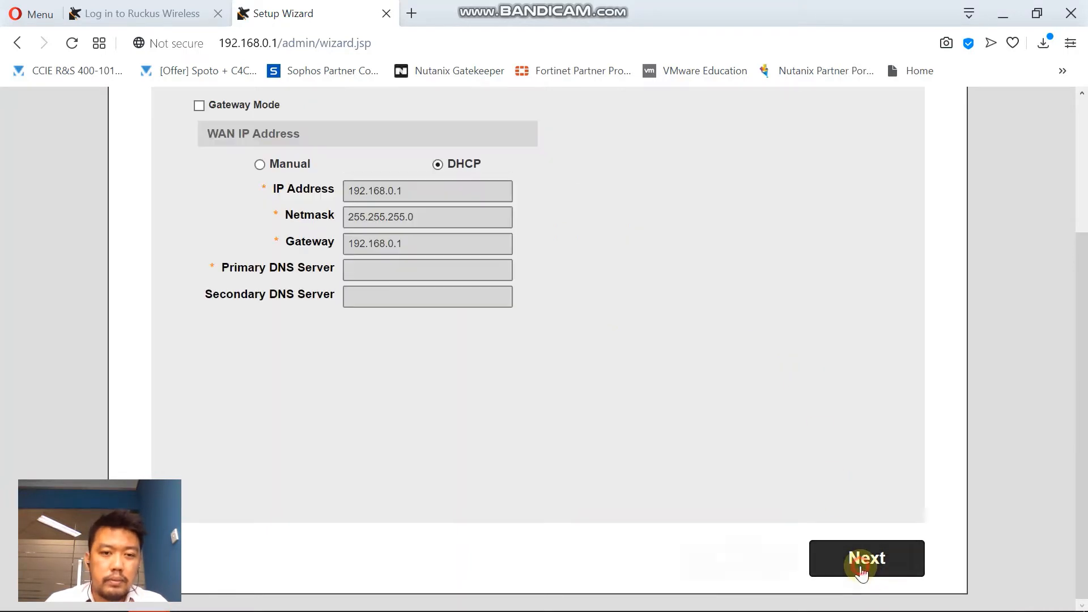
scroll(780, 416, up, 3)
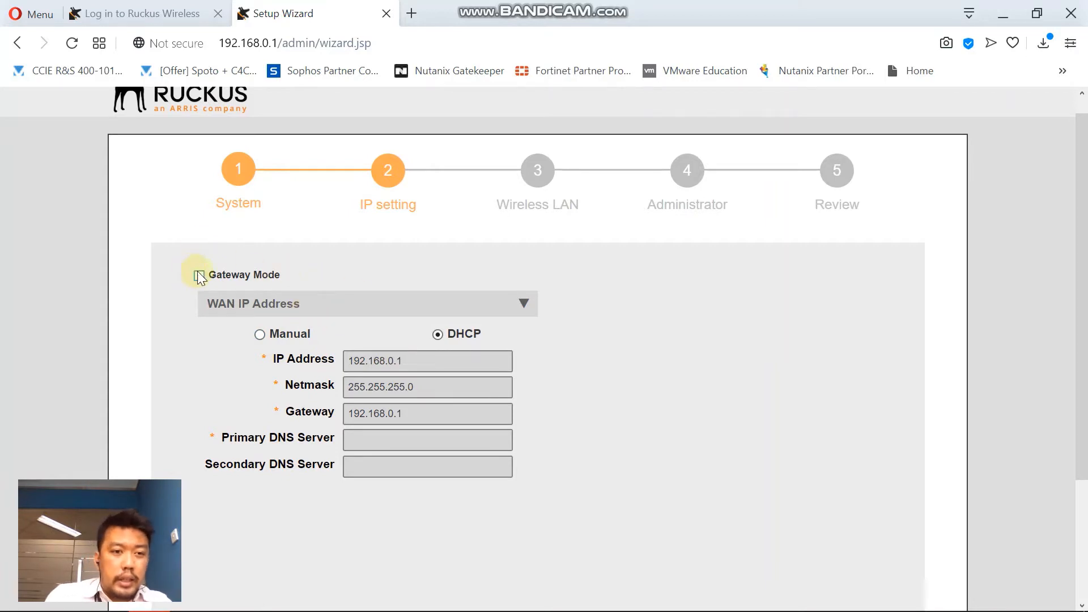
scroll(213, 286, up, 1)
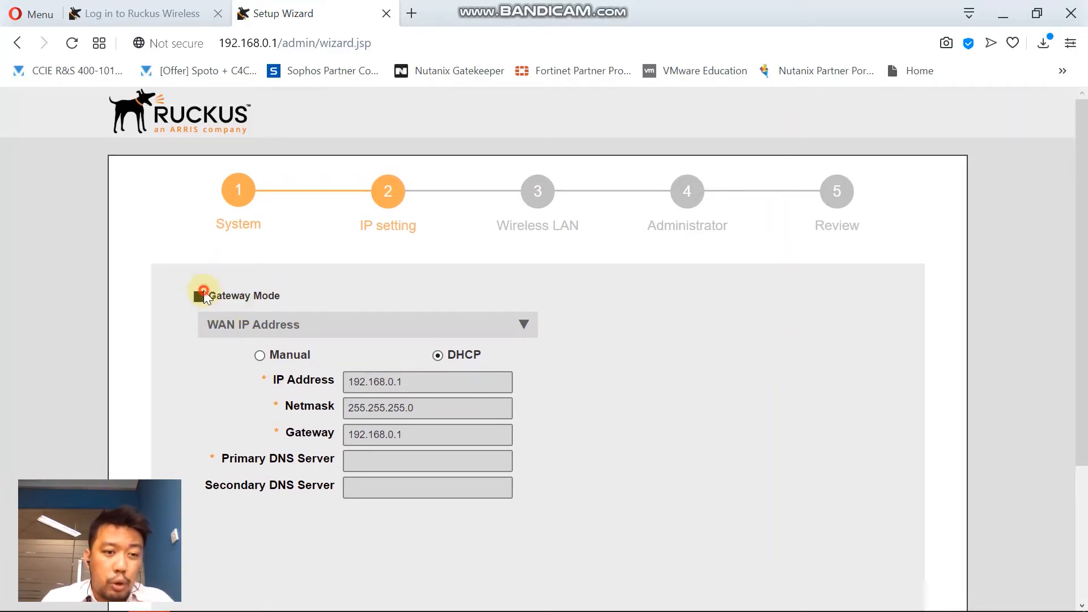
click(201, 296)
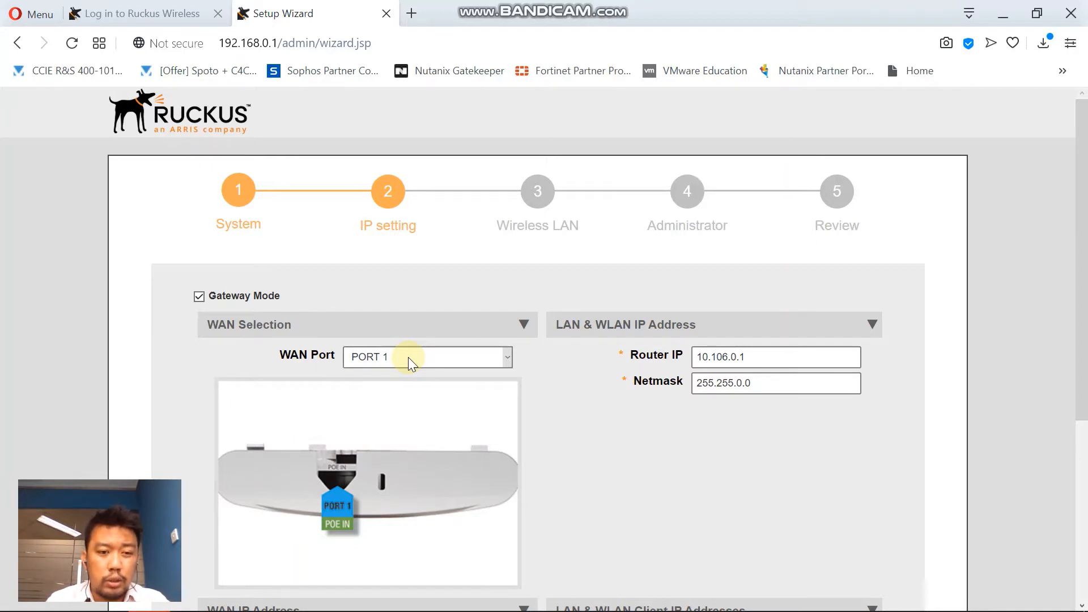
scroll(485, 352, down, 3)
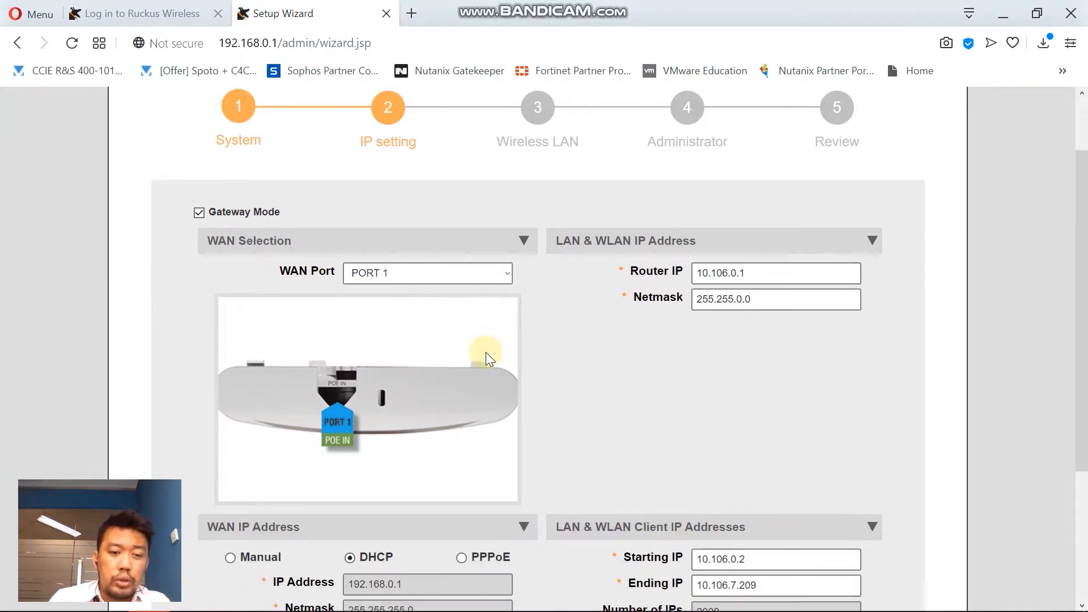
scroll(525, 387, up, 3)
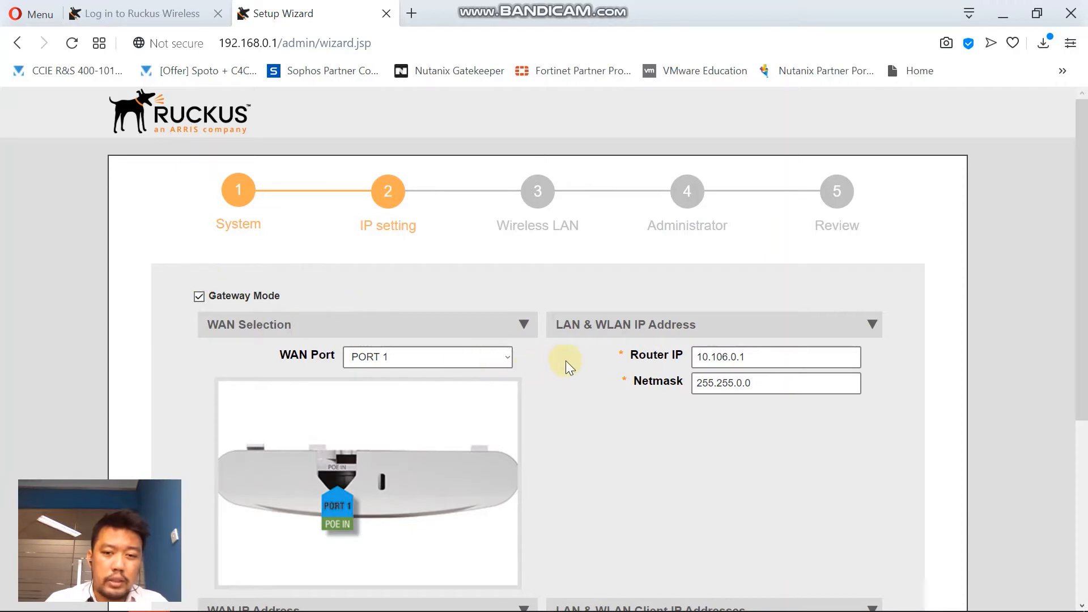
scroll(578, 346, down, 3)
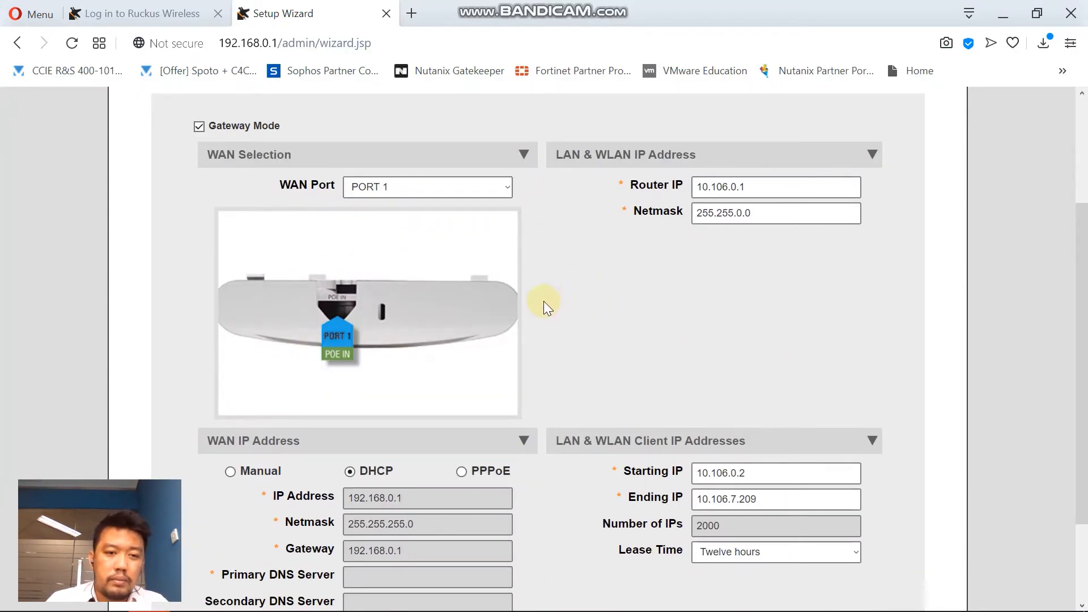
scroll(542, 301, up, 1)
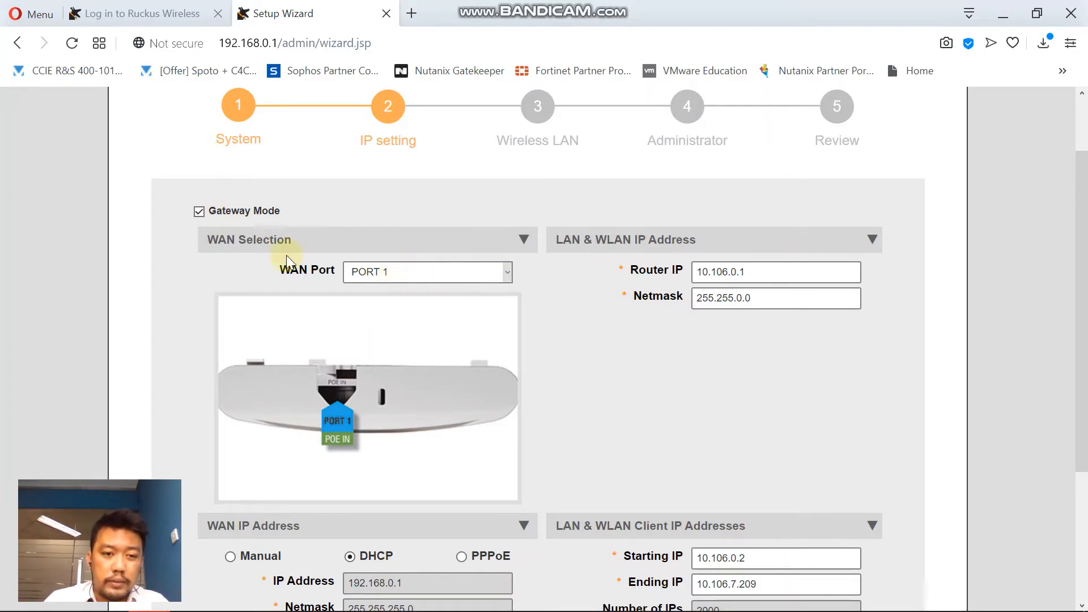
click(199, 211)
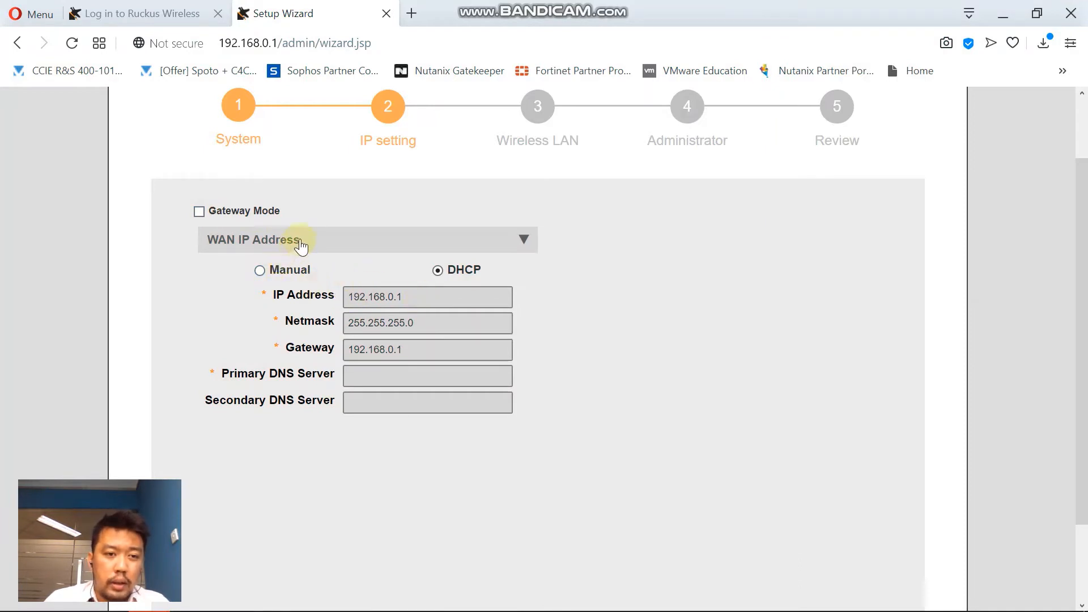
Switch the WAN address to Manual and enter 1.1.1.1 as the primary DNS.
click(259, 271)
click(440, 294)
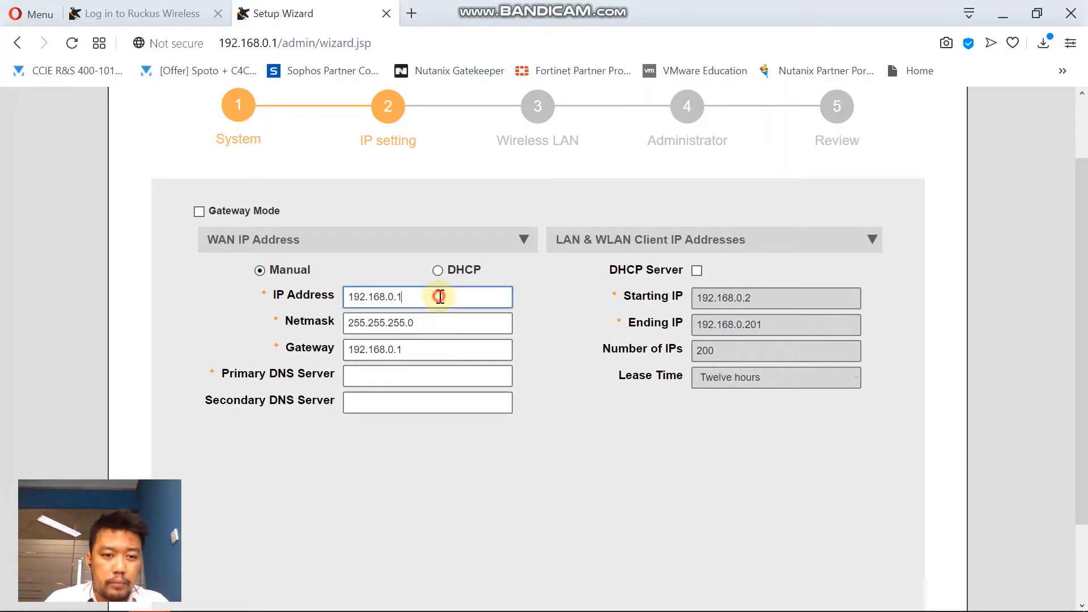
drag(440, 294, 328, 297)
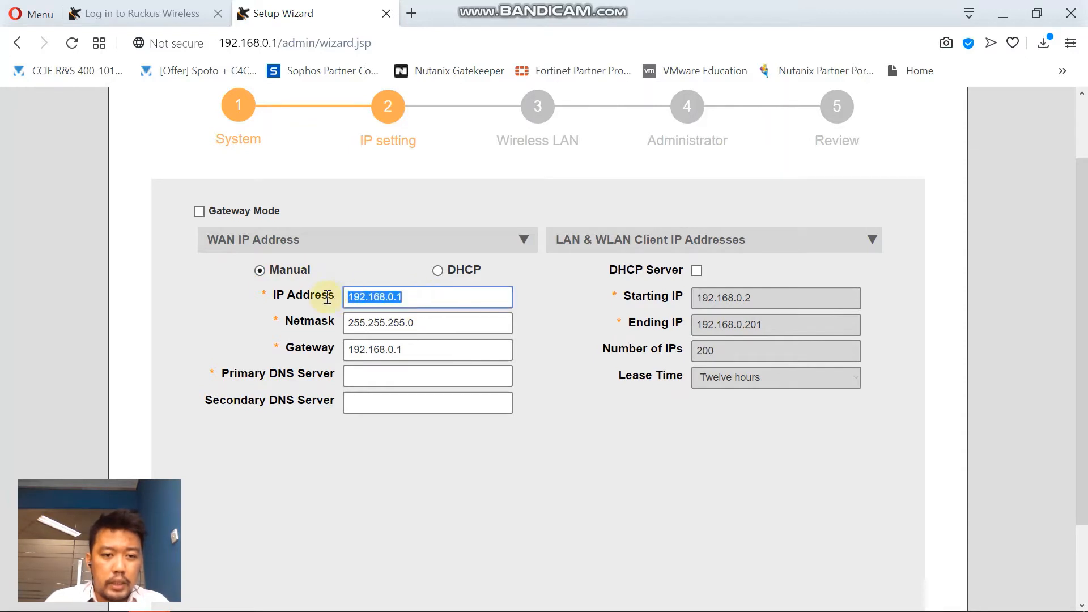
click(426, 323)
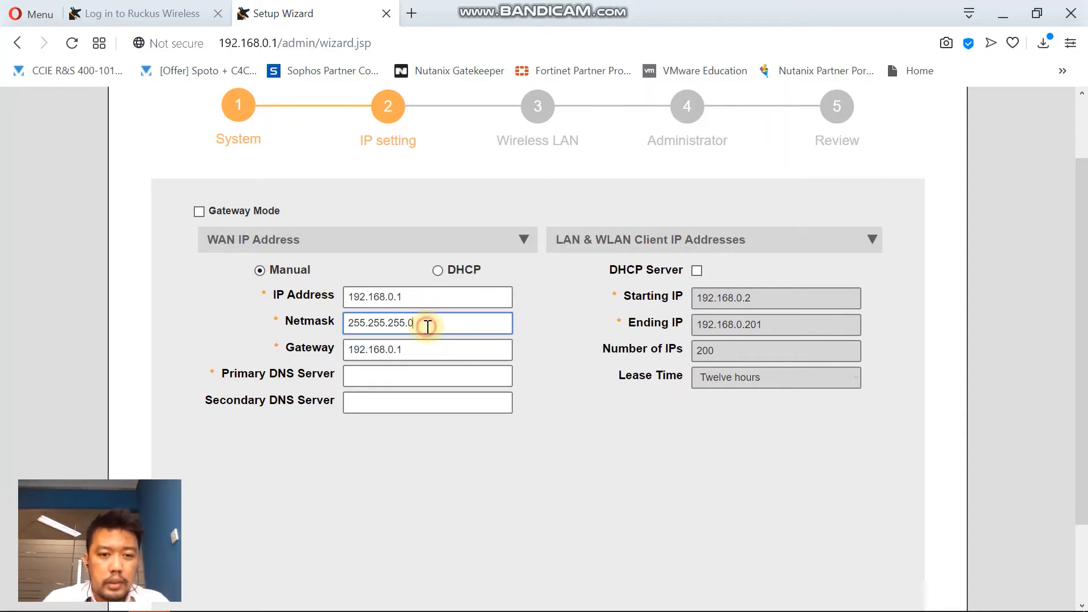
click(424, 375)
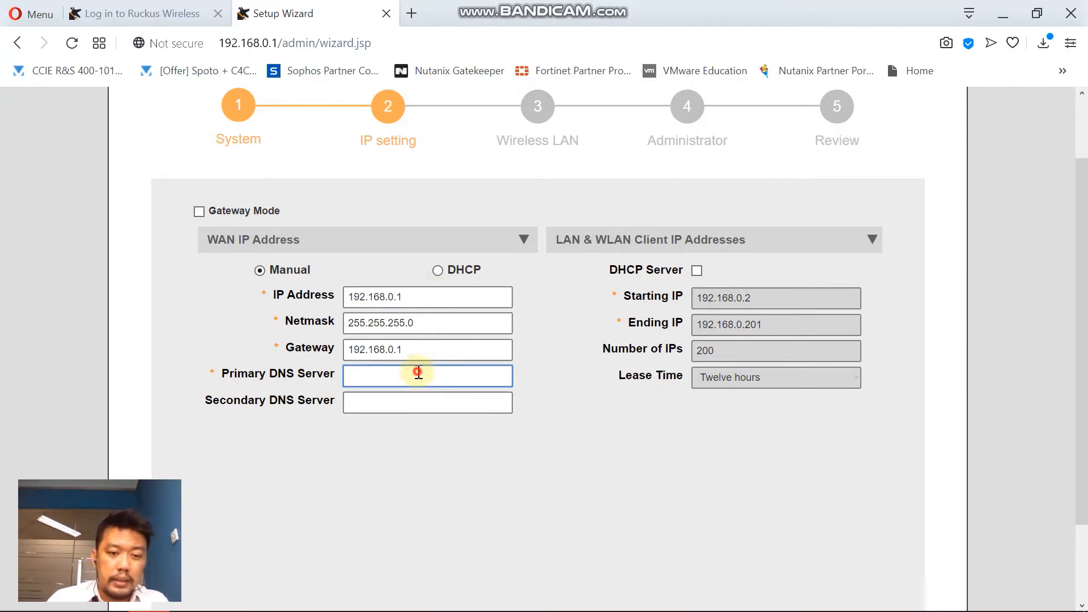
text(1.1.1.1)
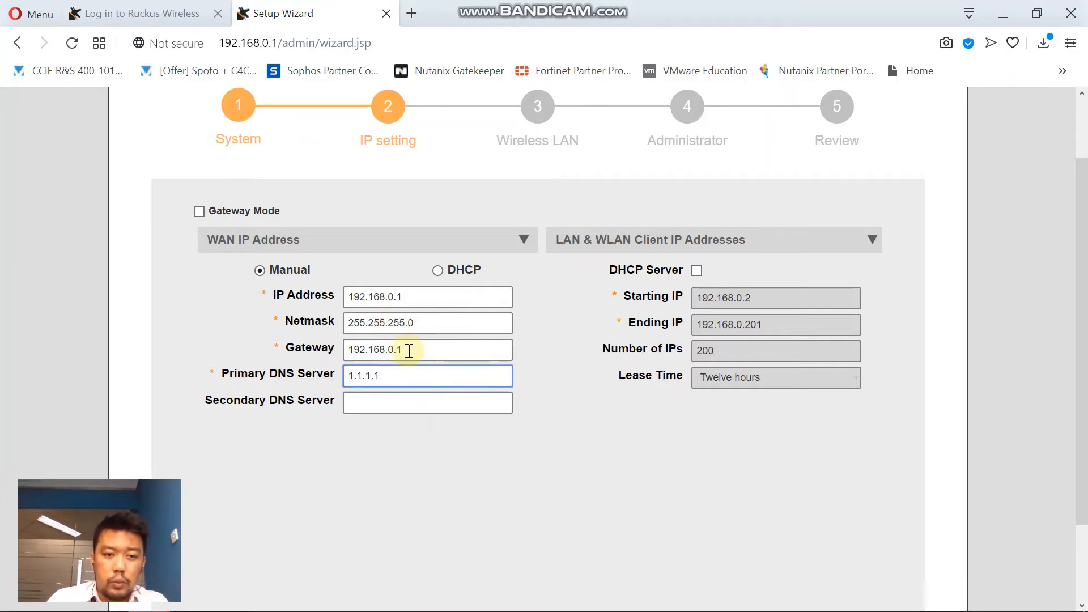
Change the gateway's last octet to 254, making it 192.168.0.254.
drag(415, 298, 399, 298)
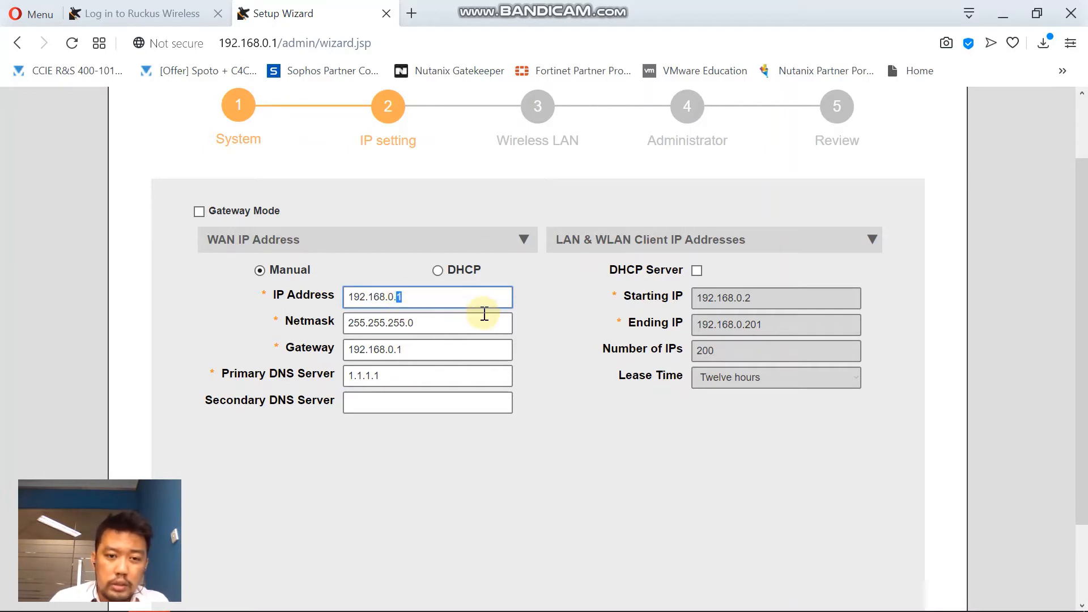
click(409, 350)
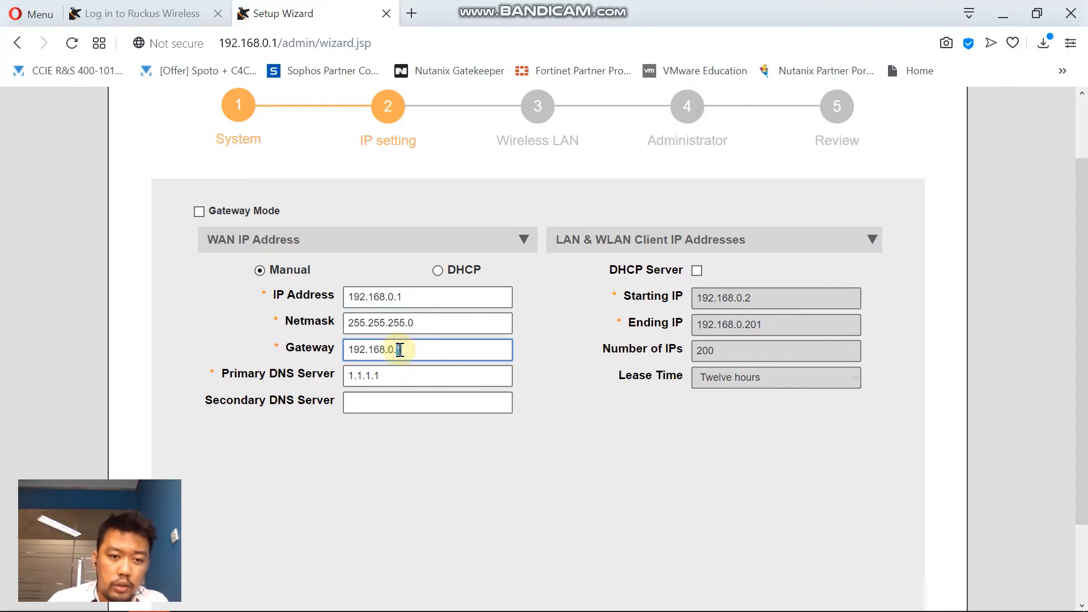
drag(397, 349, 449, 341)
text(2)
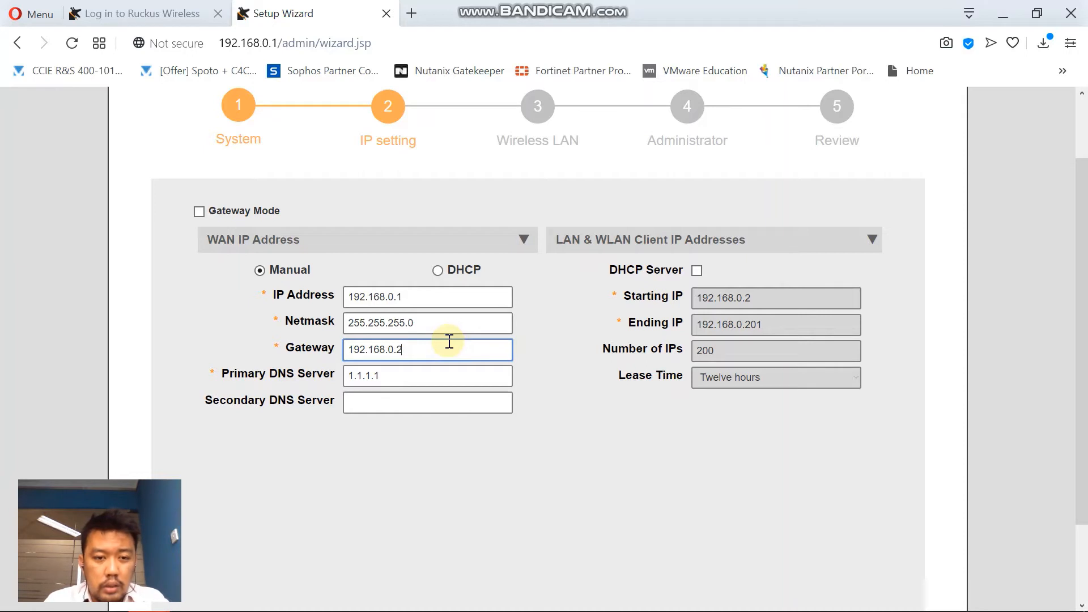
text(54)
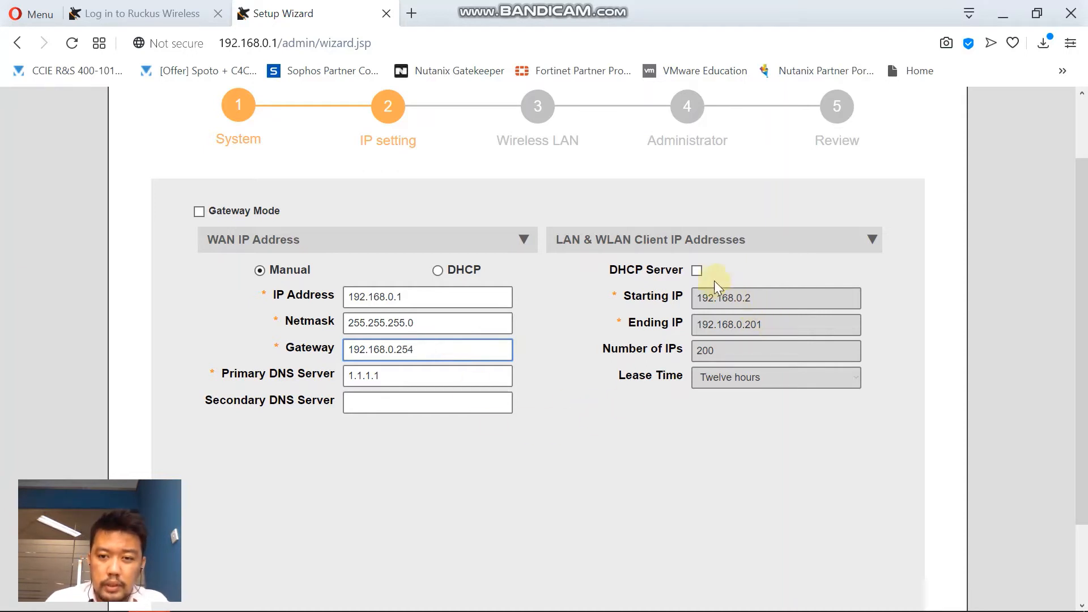
Enable the DHCP server with pool 192.168.100.2–192.168.100.50 and attempt to continue.
click(697, 270)
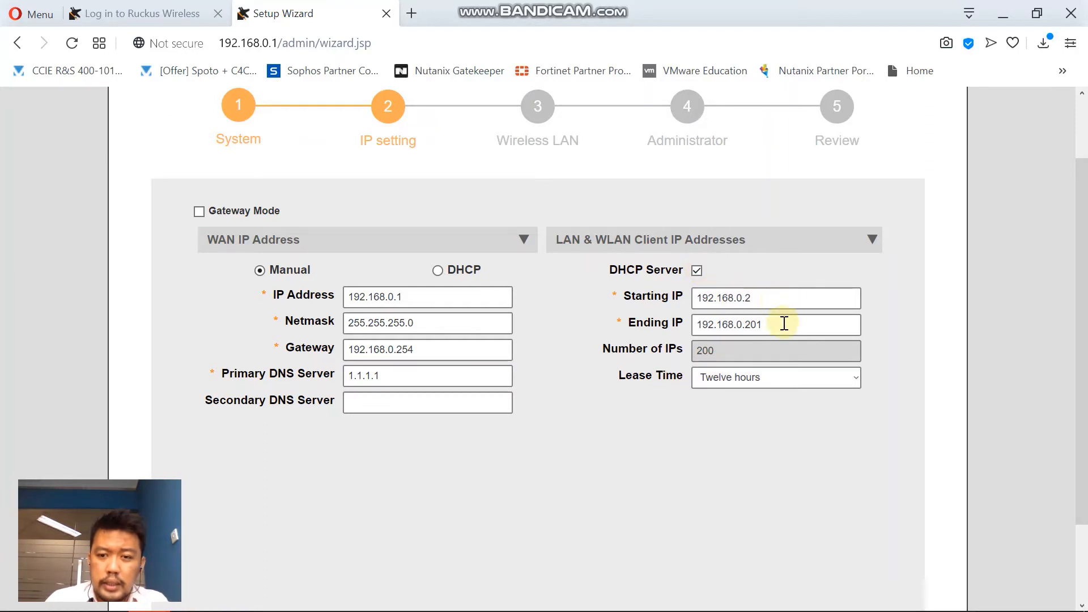
click(769, 298)
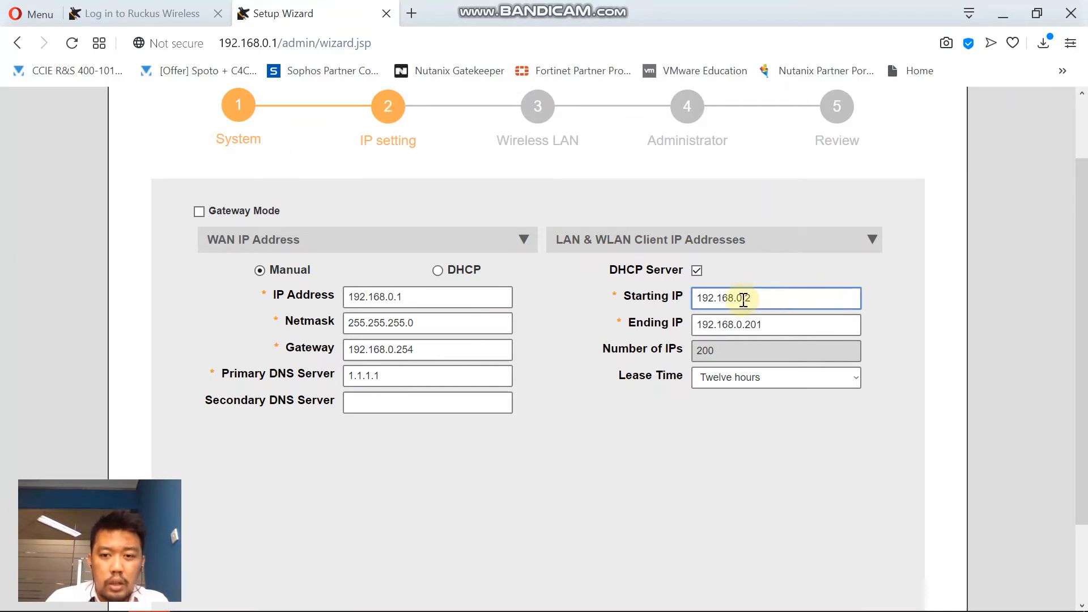
drag(743, 300, 740, 299)
text(100)
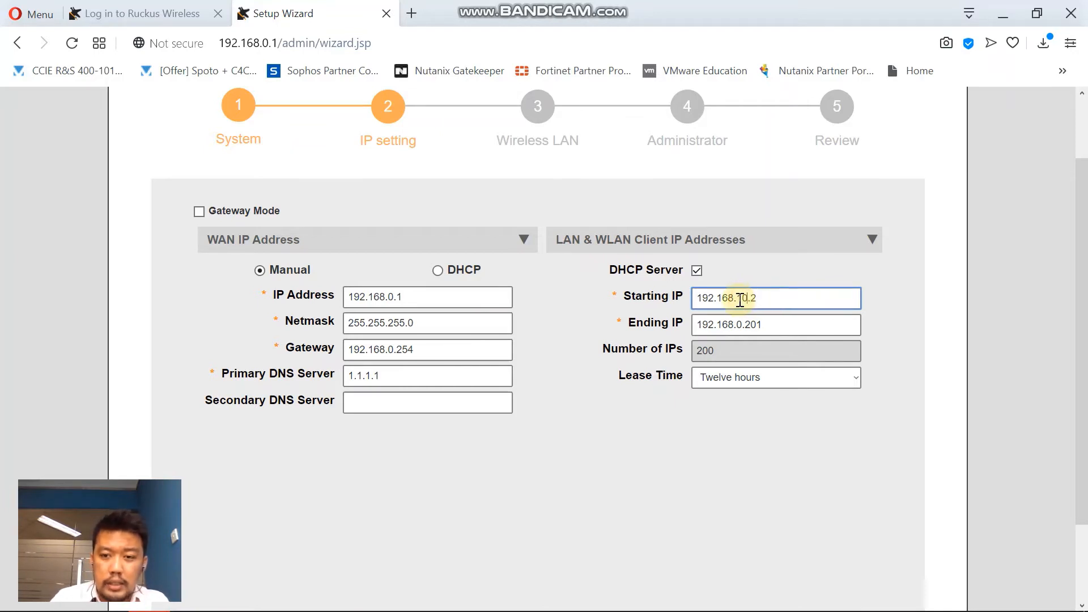
click(734, 324)
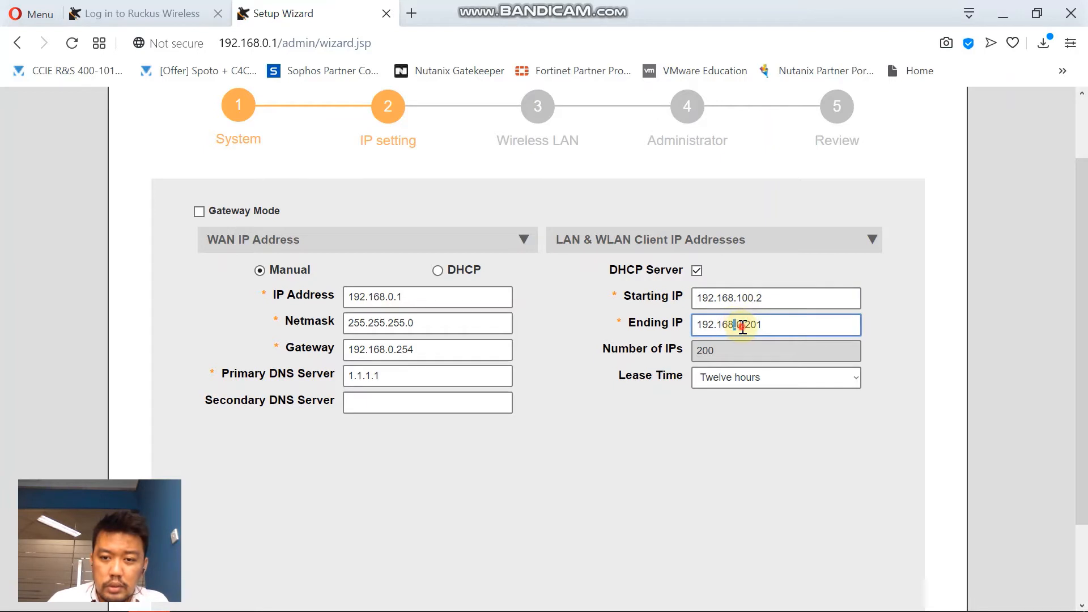
text(100)
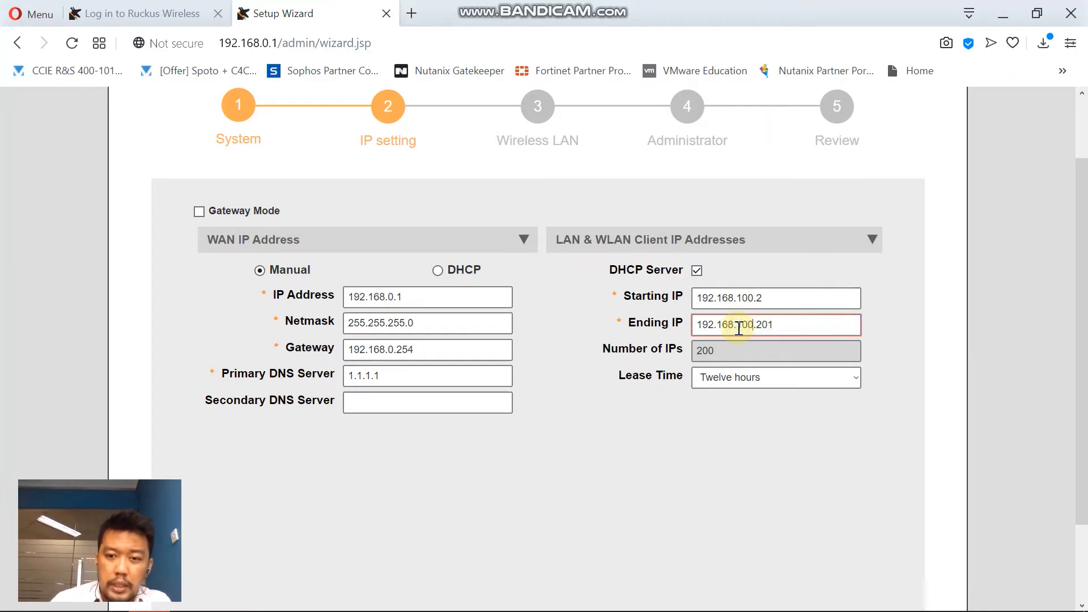
drag(781, 321, 757, 321)
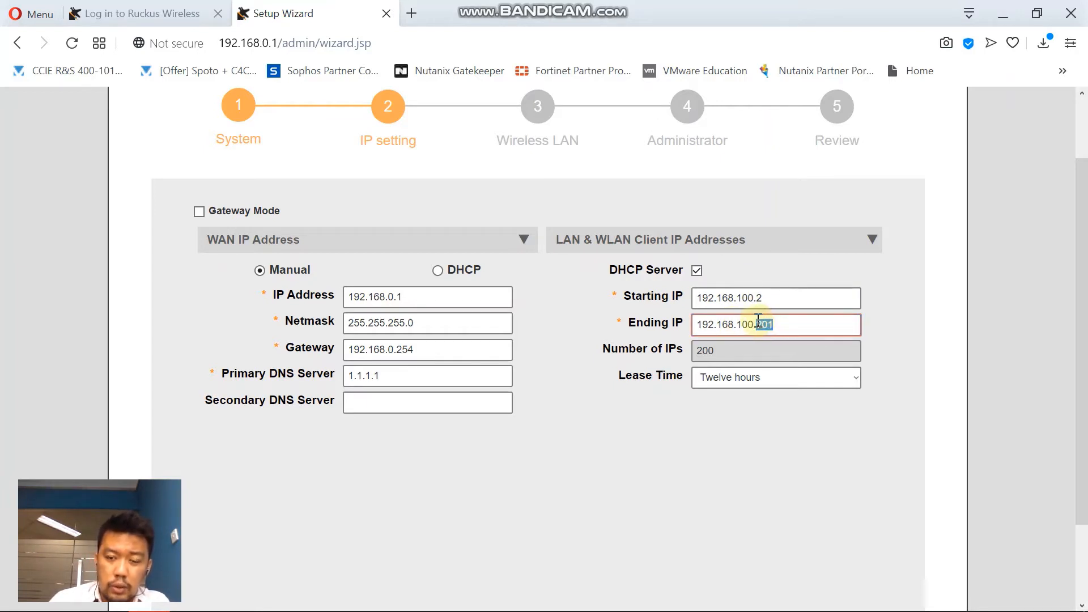
text(50)
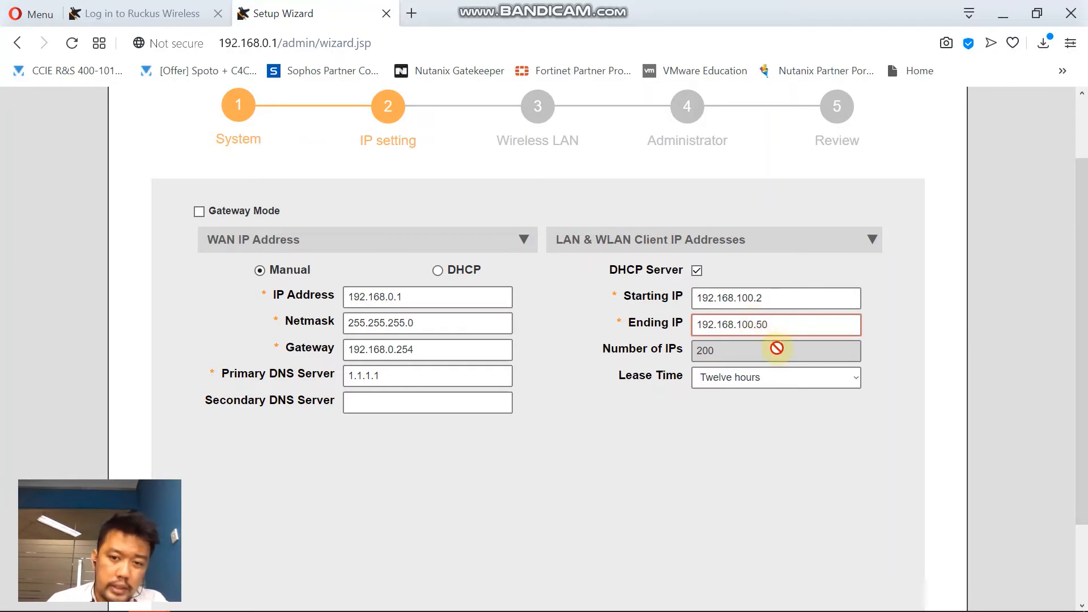
click(822, 442)
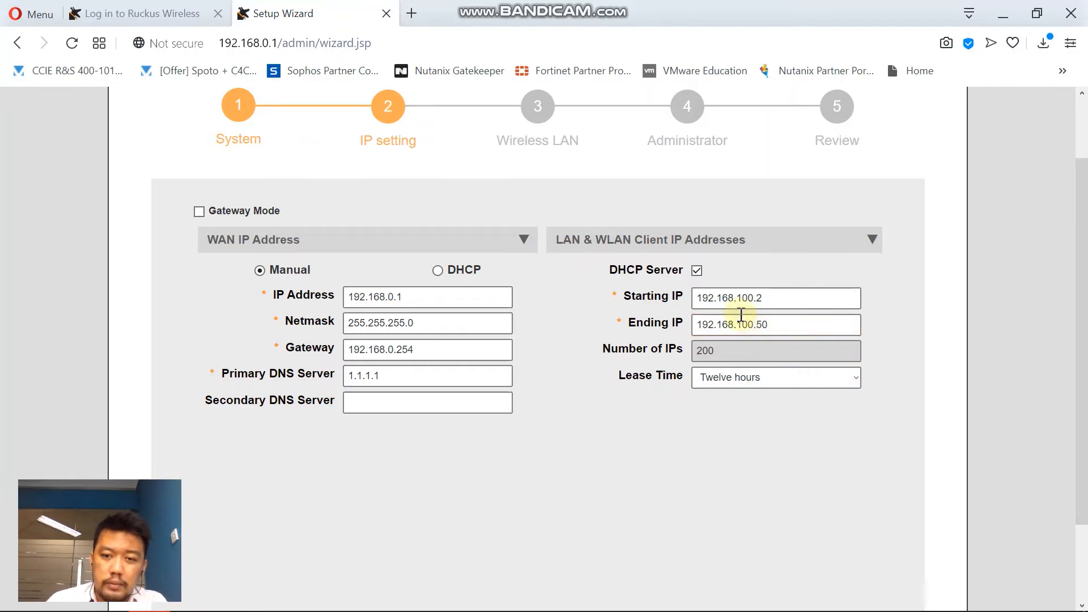
scroll(759, 271, down, 2)
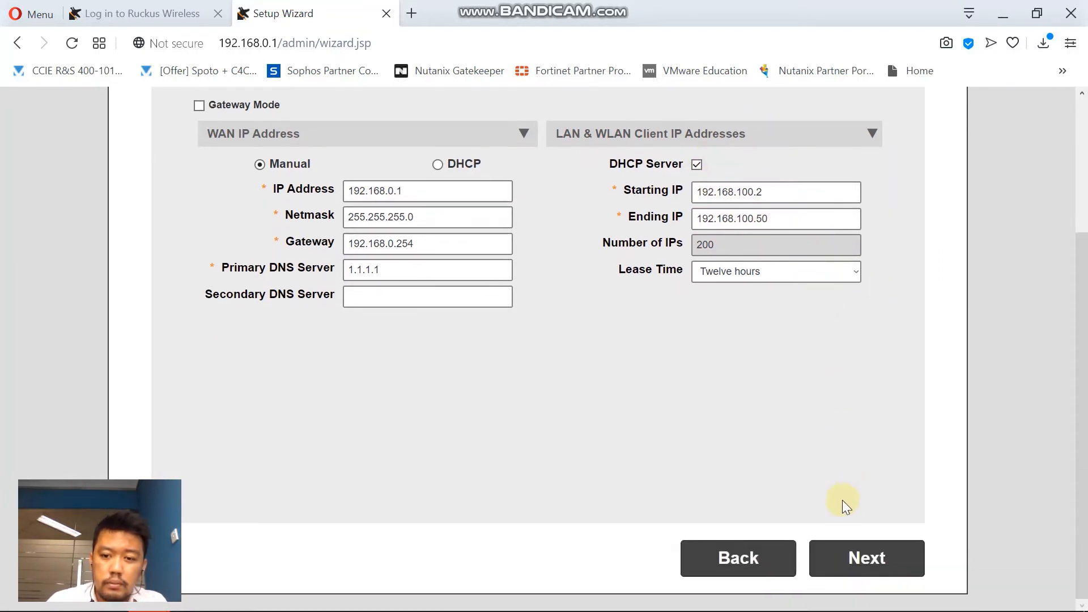
click(846, 558)
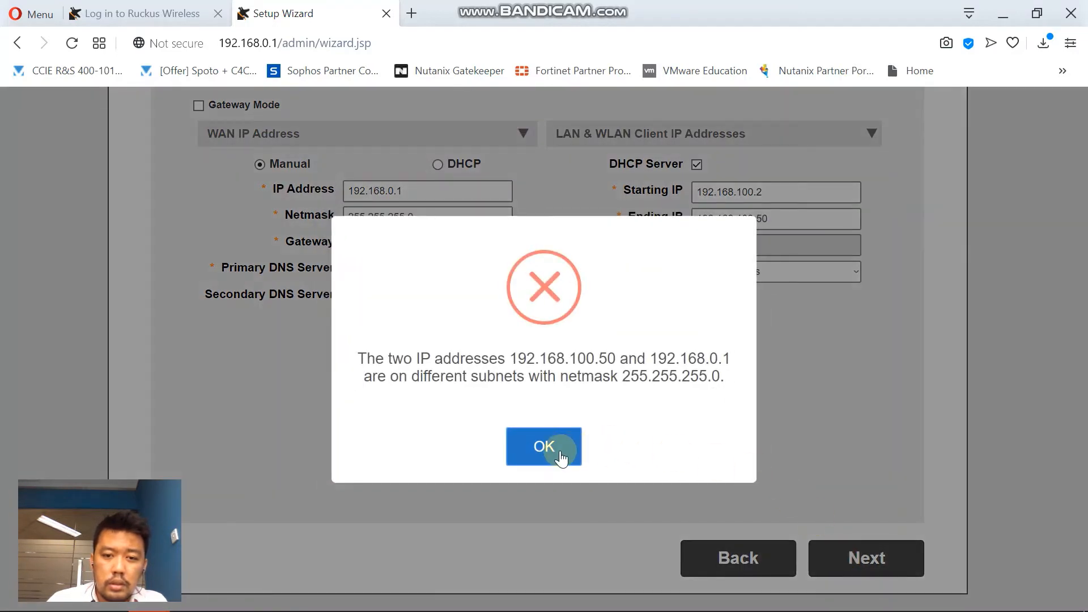
Dismiss the subnet error and change the DHCP pool to 192.168.0.2–192.168.0.50.
click(561, 457)
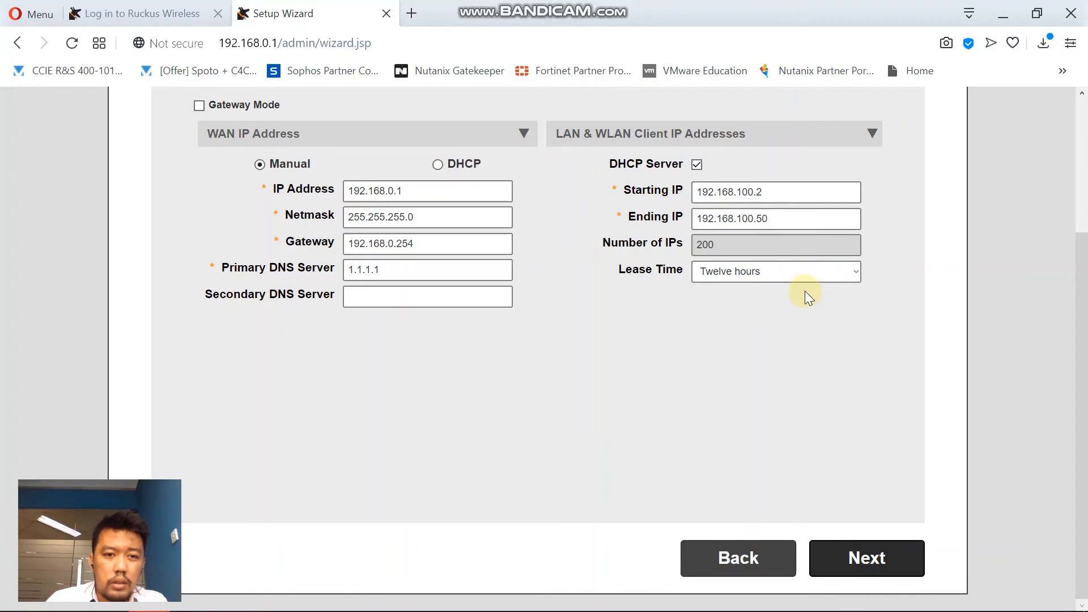
scroll(729, 340, up, 3)
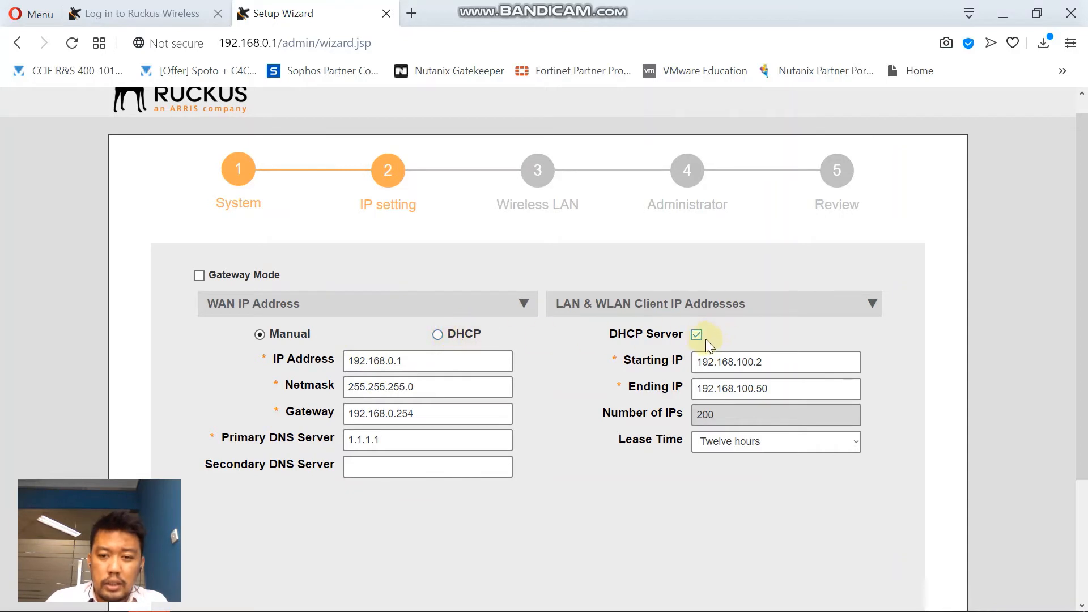
drag(752, 364, 742, 363)
text(0)
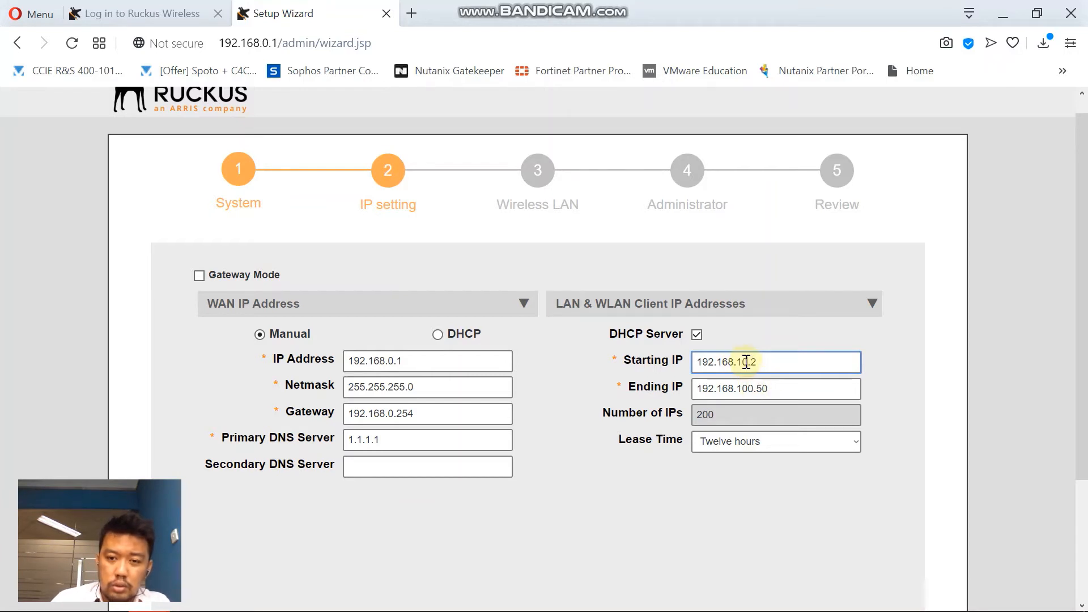
click(744, 362)
key(BackSpace)
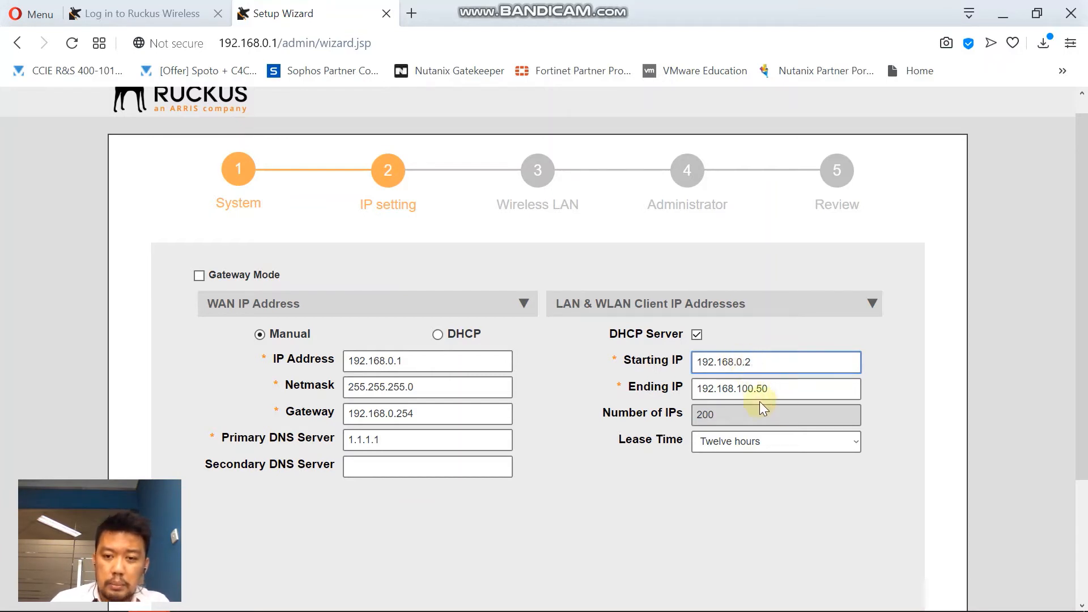
click(751, 389)
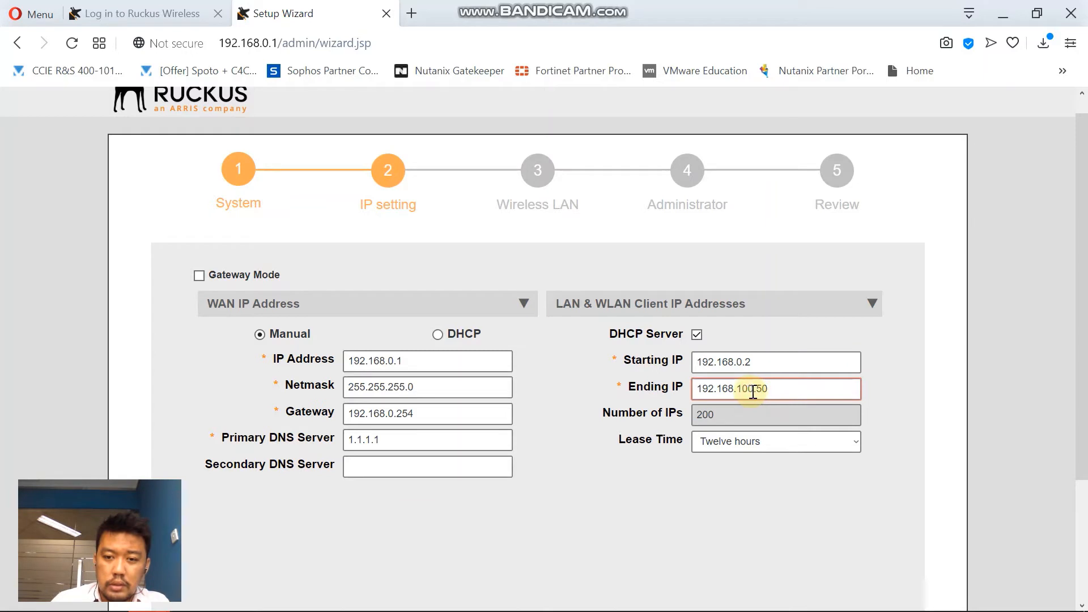
drag(753, 391, 740, 392)
text(0)
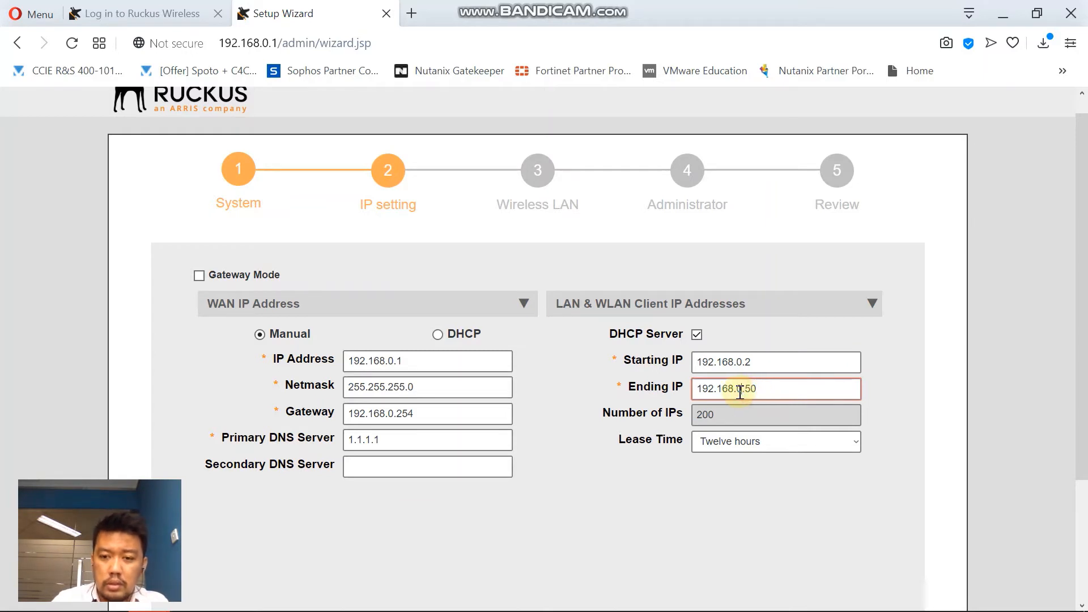
scroll(805, 397, down, 3)
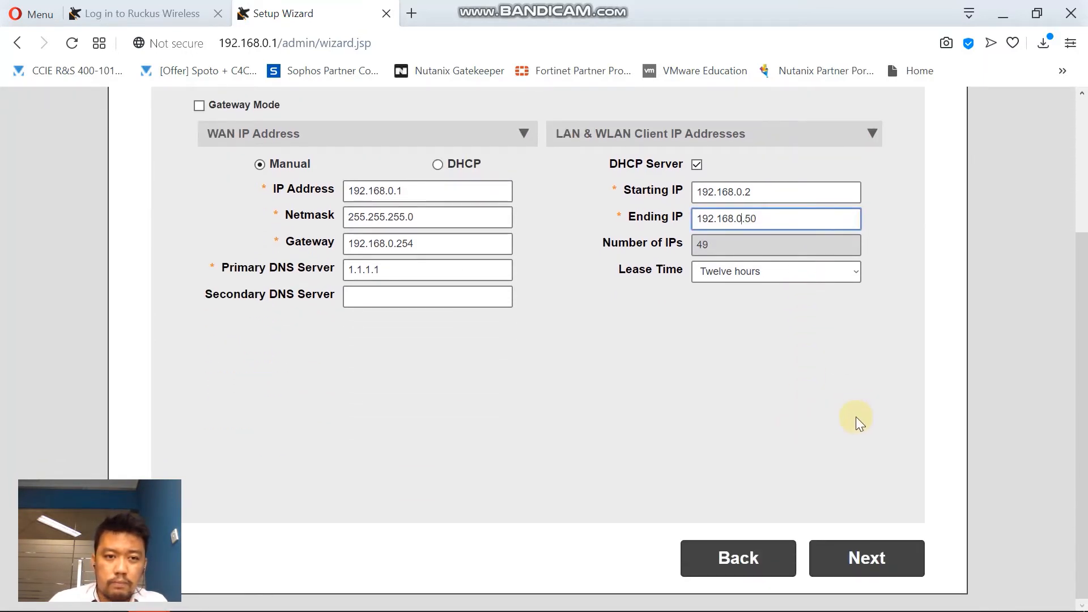
On the Wireless LAN step, replace the ESSID Ruckus-Wireless 1 with RUCKUS-TEST.
click(864, 557)
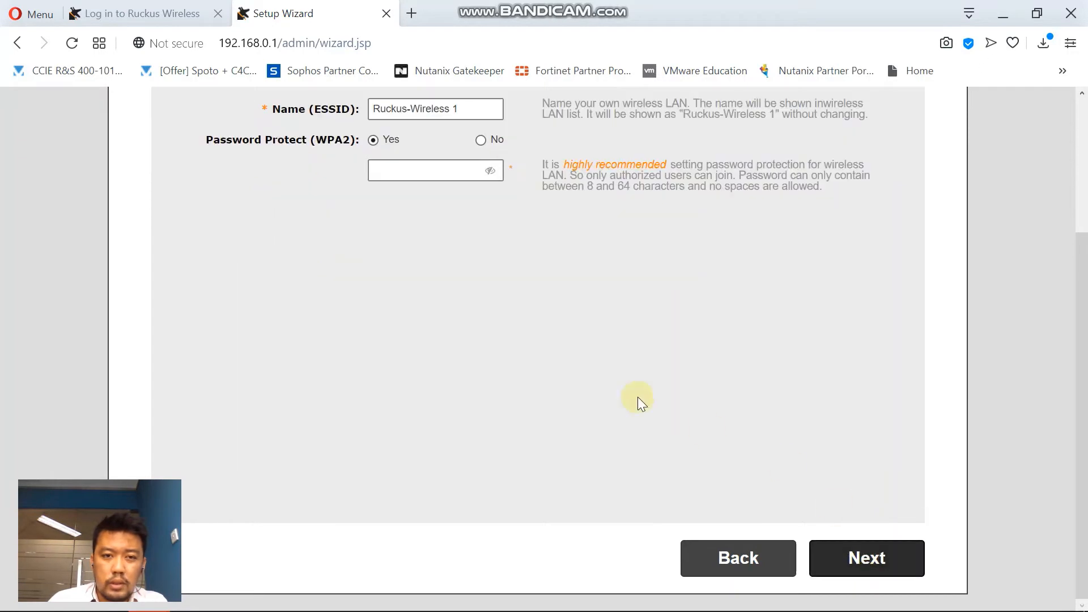
scroll(612, 394, up, 3)
drag(465, 278, 332, 263)
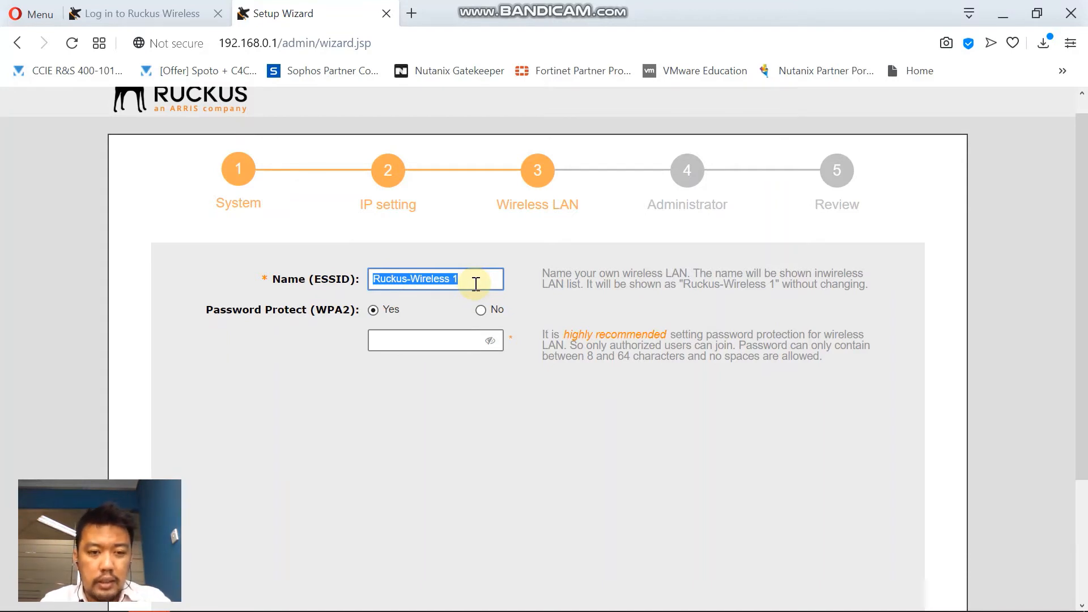
text(R)
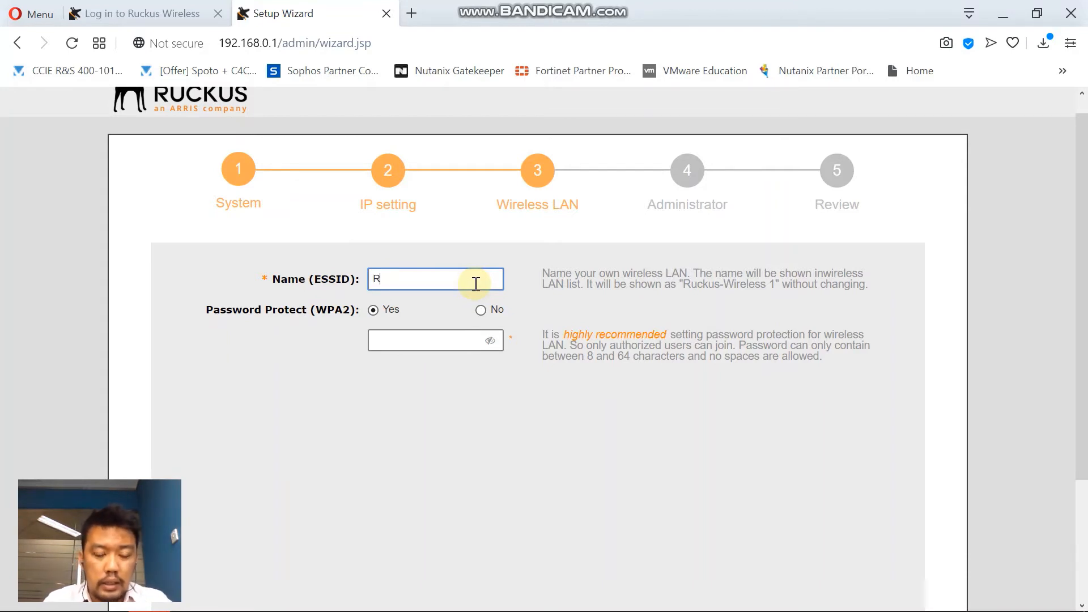
text(UC)
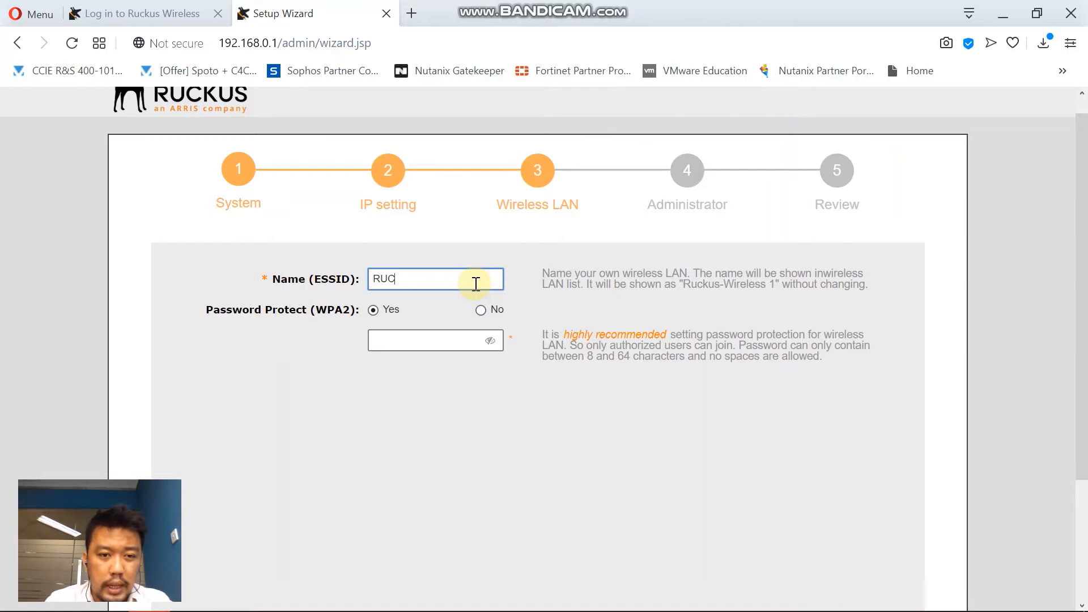
text(KUS-TEST)
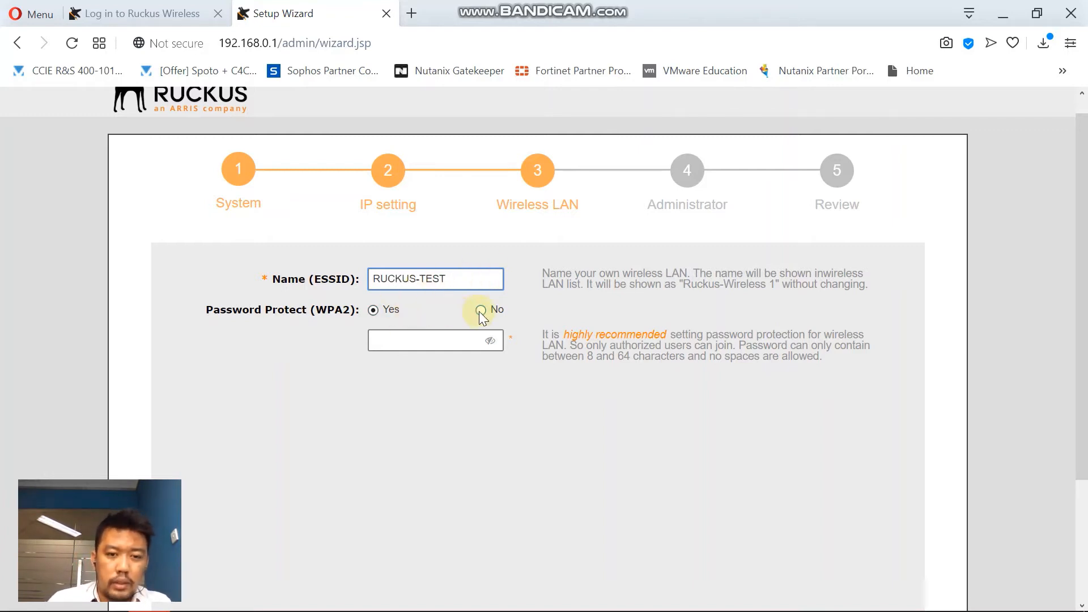
Enter the WPA2 password, lengthening it to eight characters after Next rejects it.
click(385, 340)
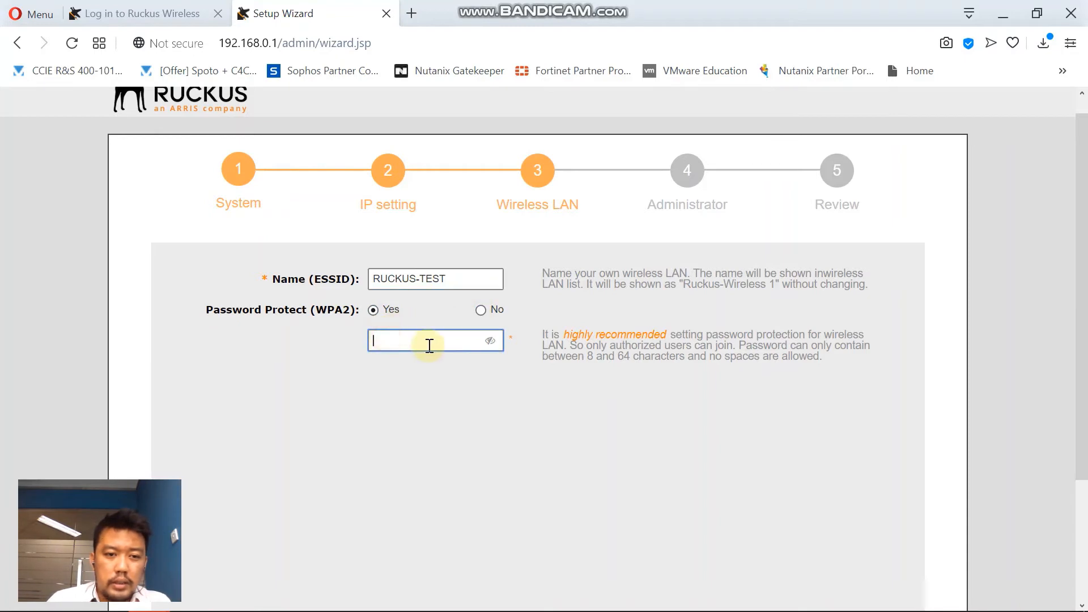
click(429, 345)
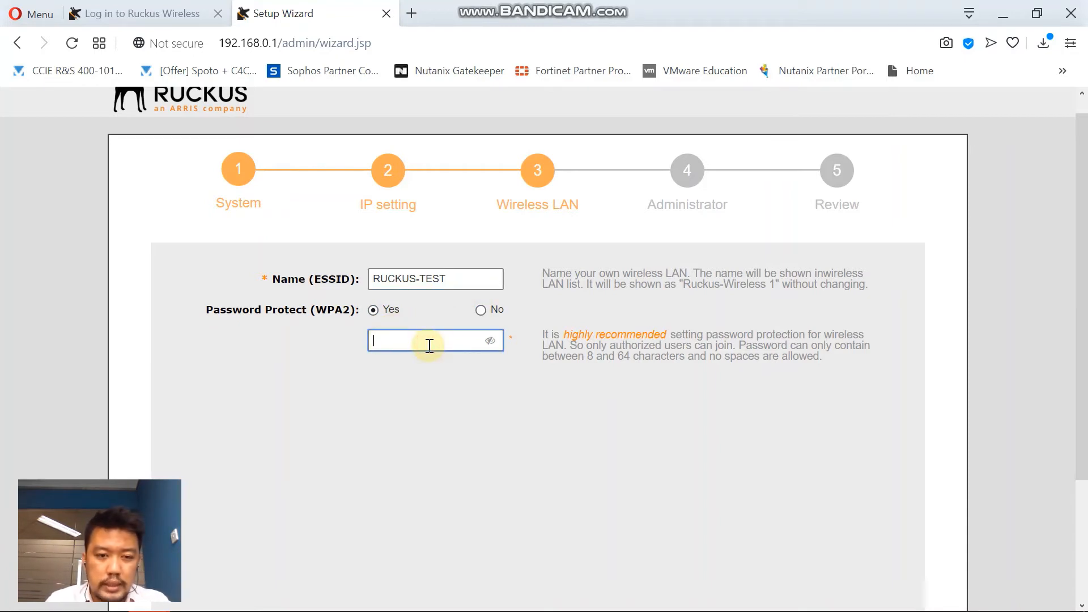
text(12)
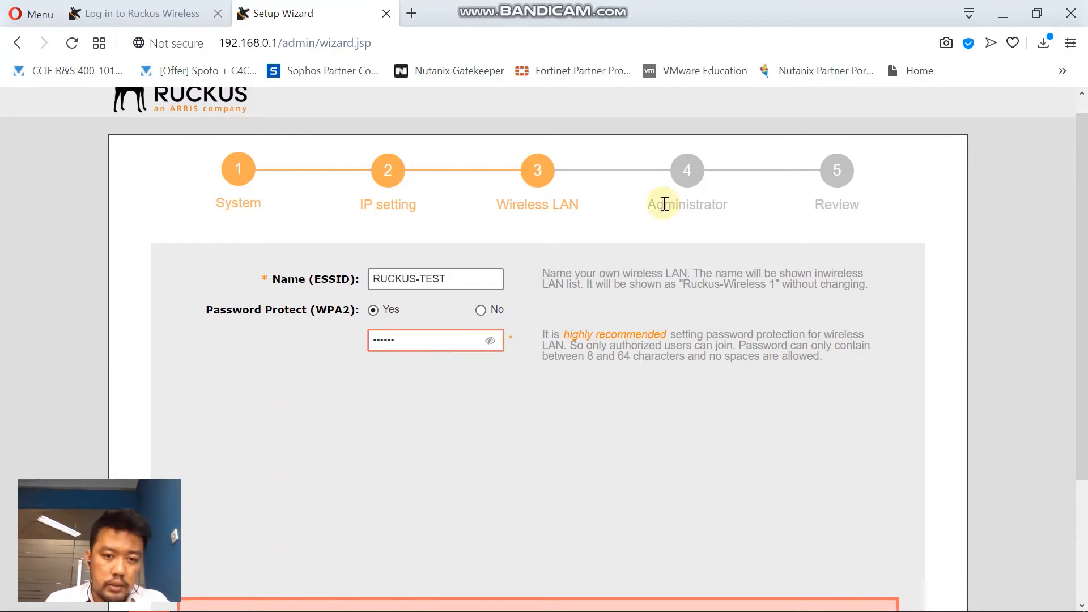
click(489, 341)
click(489, 341)
scroll(603, 362, down, 3)
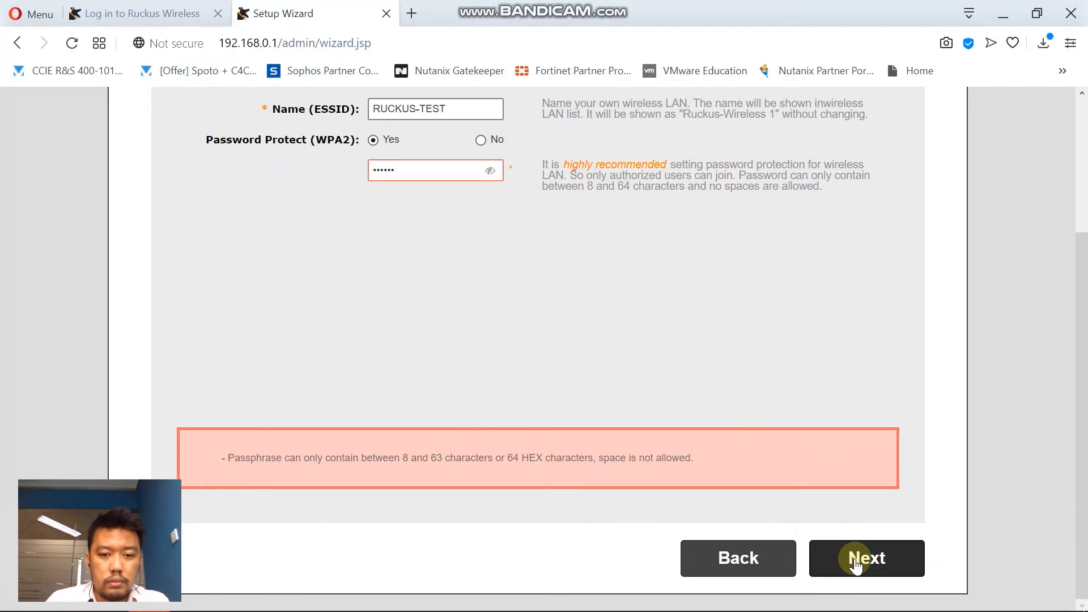
click(855, 561)
scroll(549, 323, up, 3)
click(433, 338)
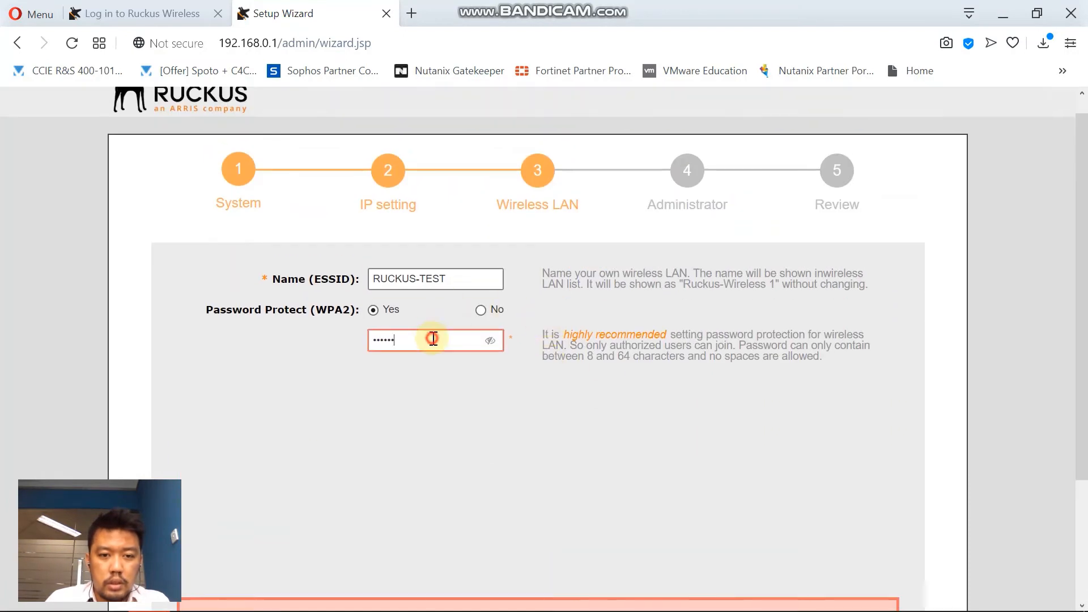
text(78)
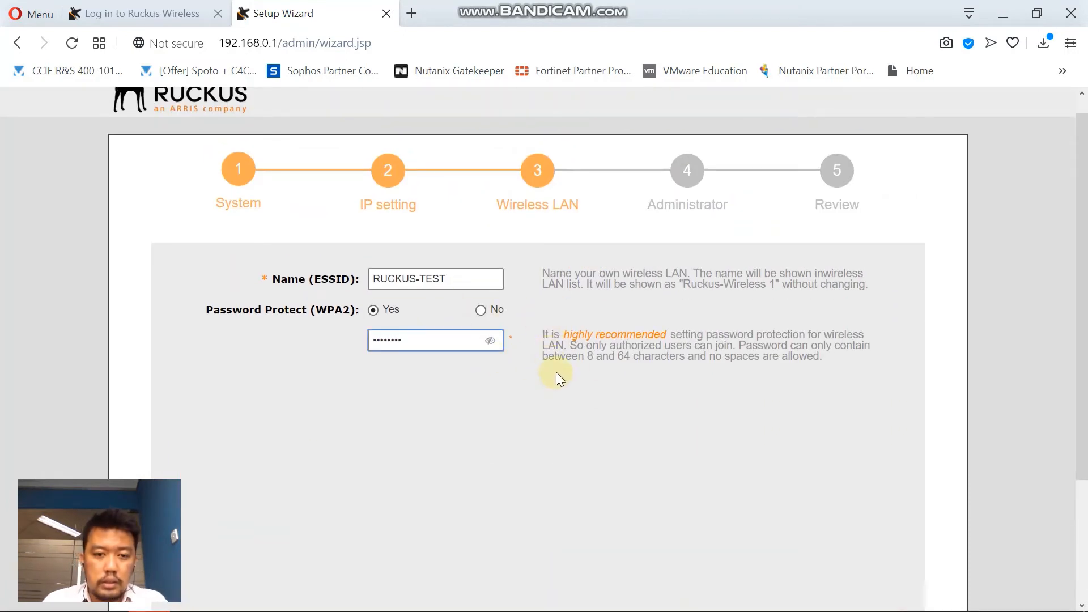
scroll(553, 357, down, 3)
On the Administrator step, enter and confirm the admin password, check both, and continue.
click(848, 556)
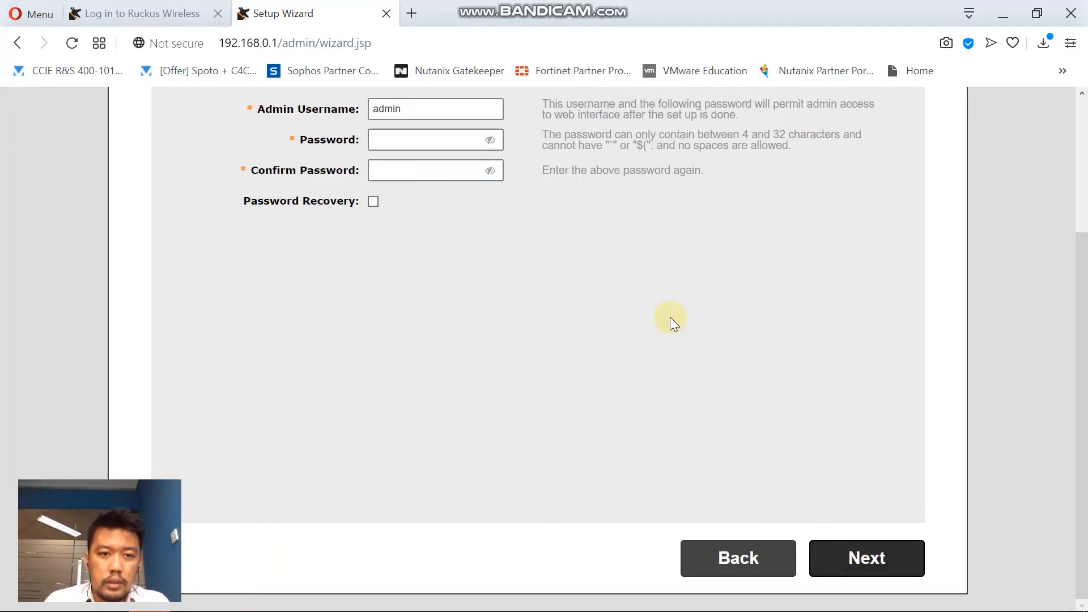
scroll(669, 317, up, 3)
click(419, 310)
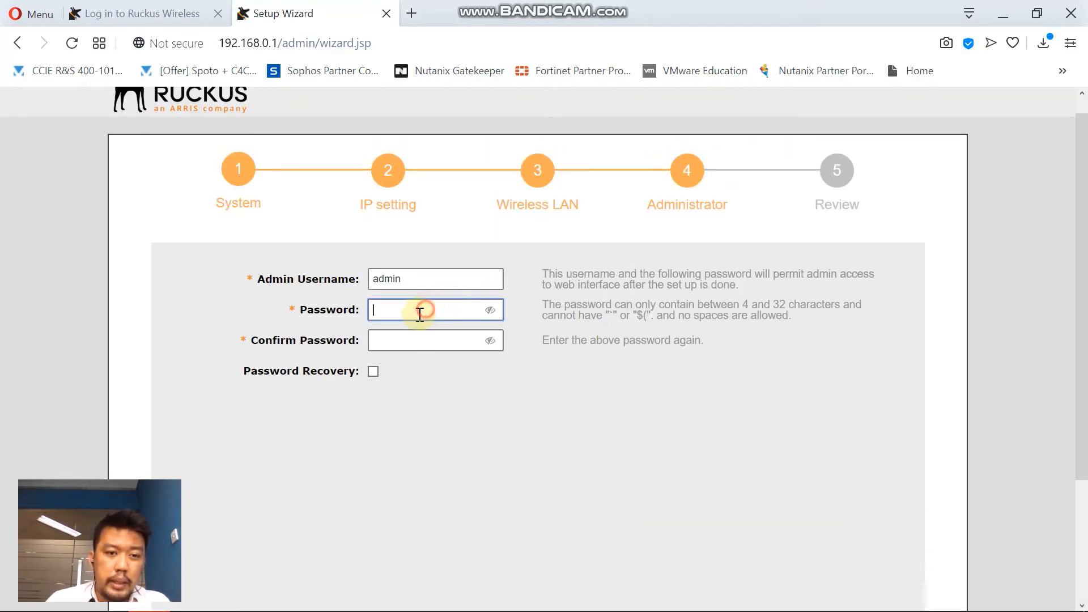
text(ad)
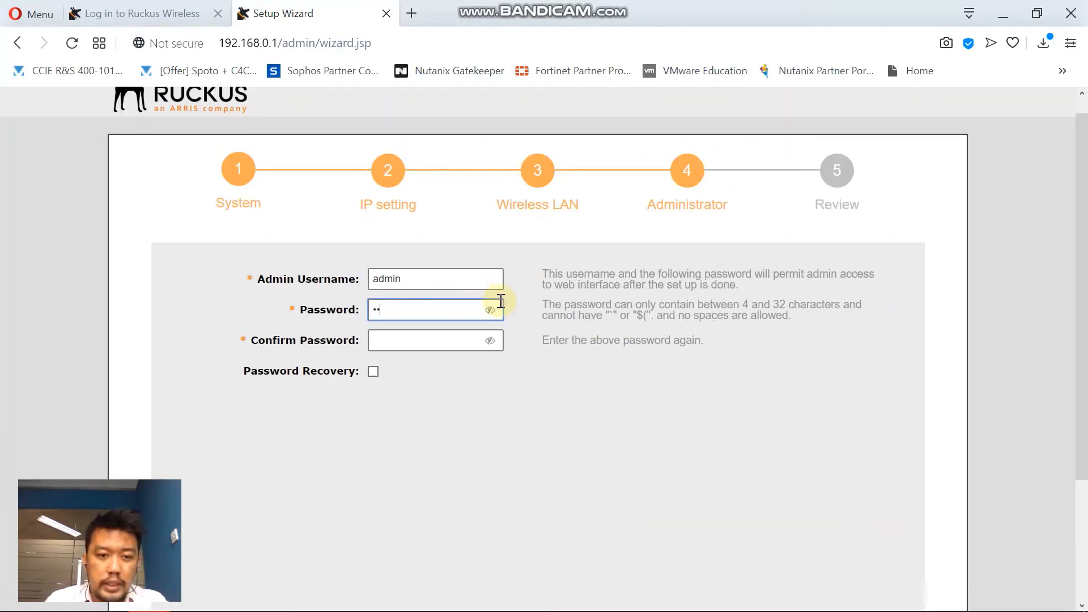
text(min)
key(Tab)
text(adm)
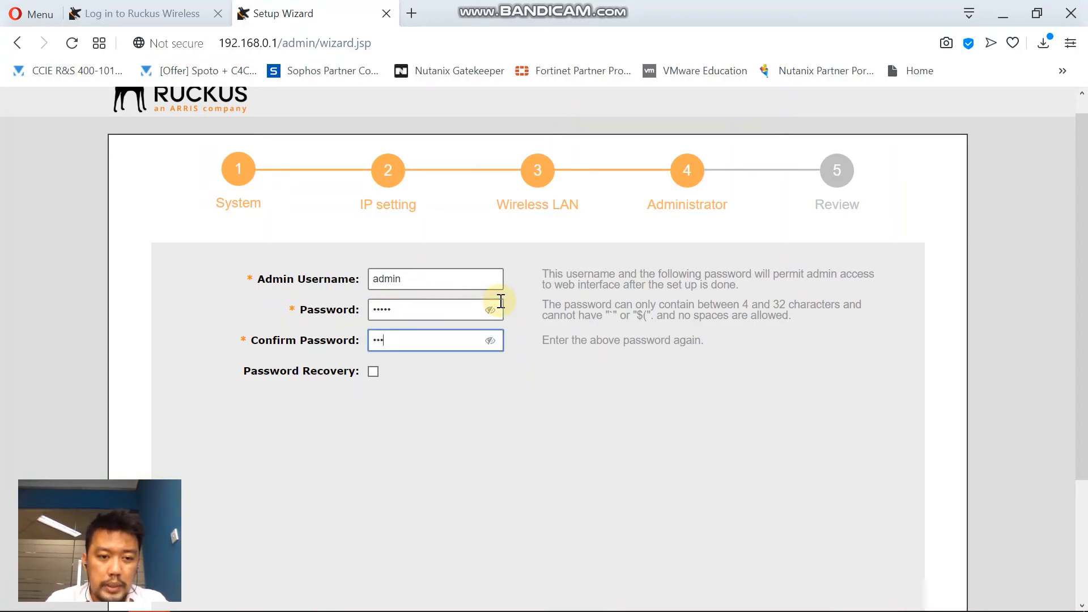
text(in)
click(492, 310)
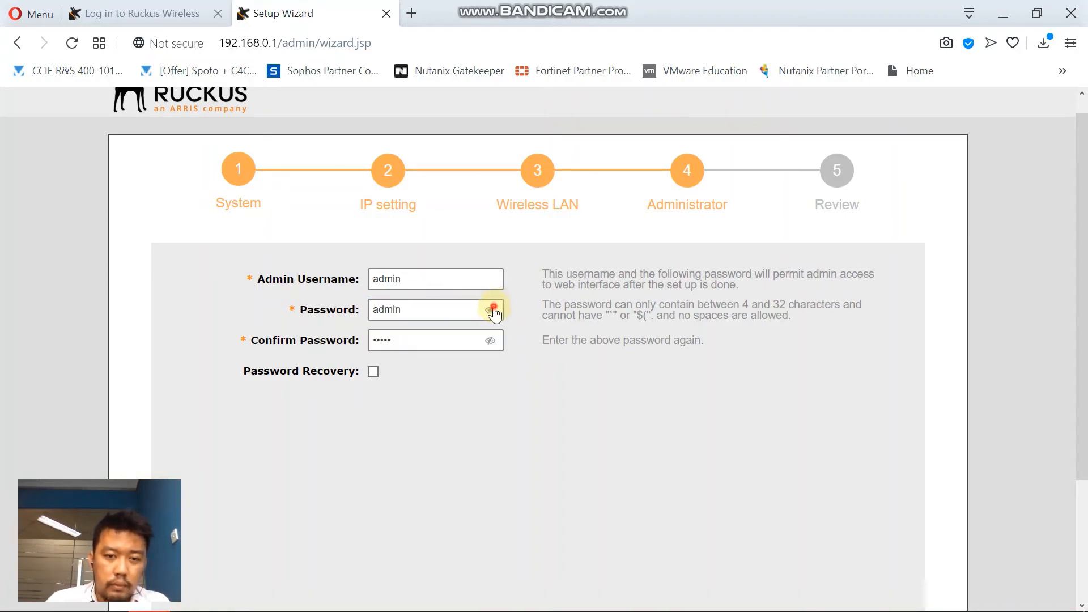
click(490, 340)
scroll(807, 431, down, 3)
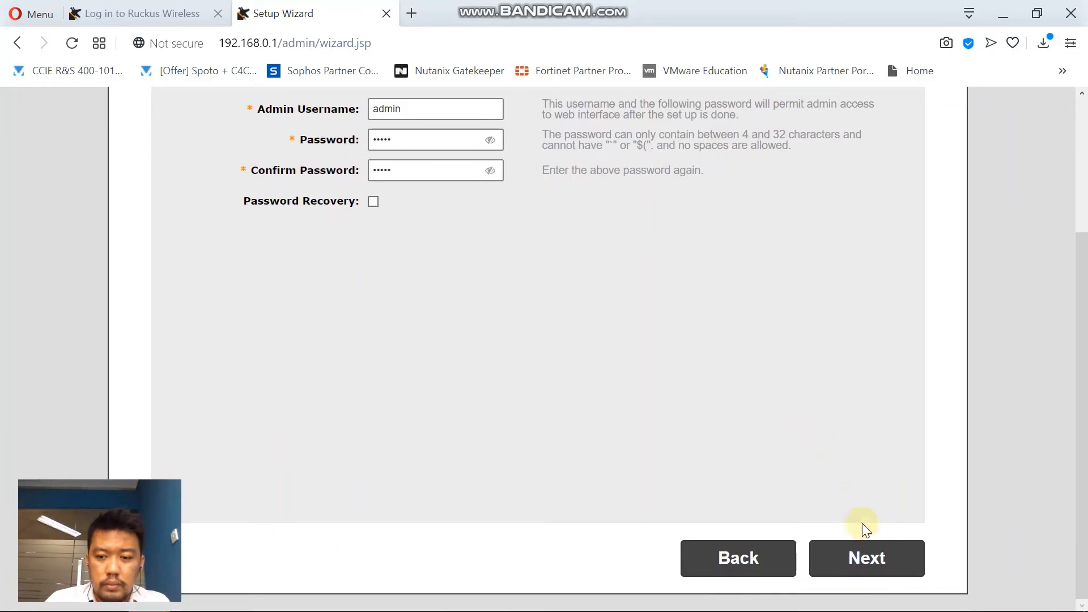
click(864, 553)
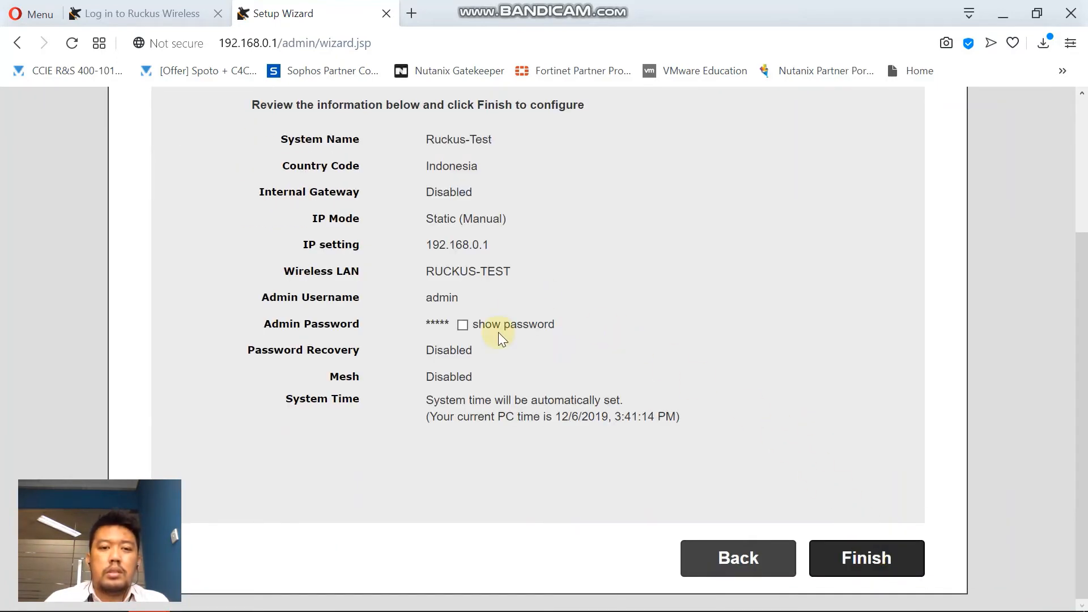
Show the admin password and check system name Ruckus-Test and static IP 192.168.0.1.
click(463, 325)
scroll(668, 312, up, 3)
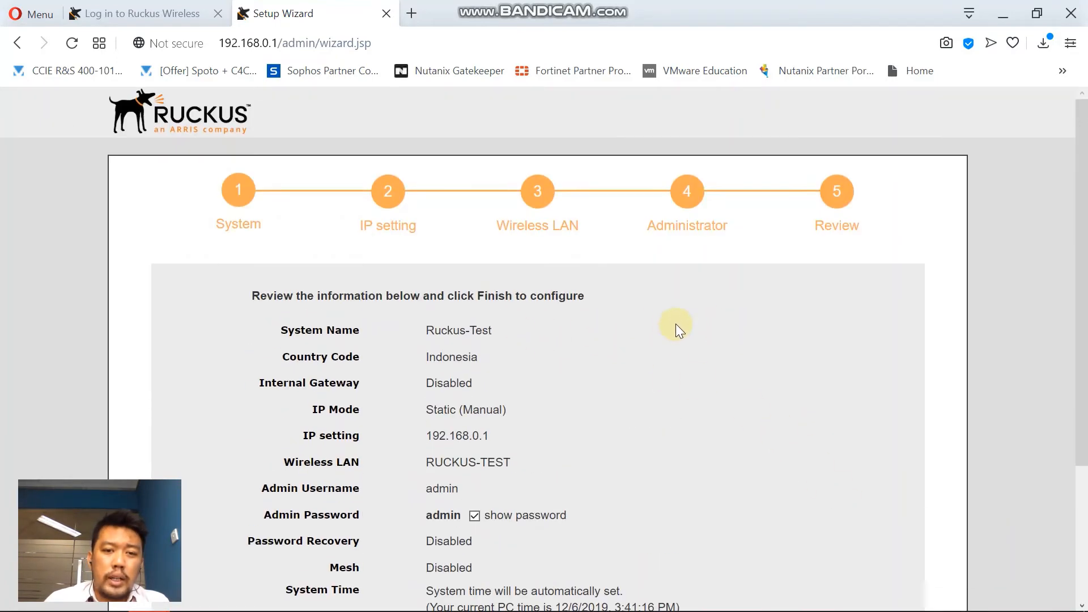
scroll(656, 321, down, 1)
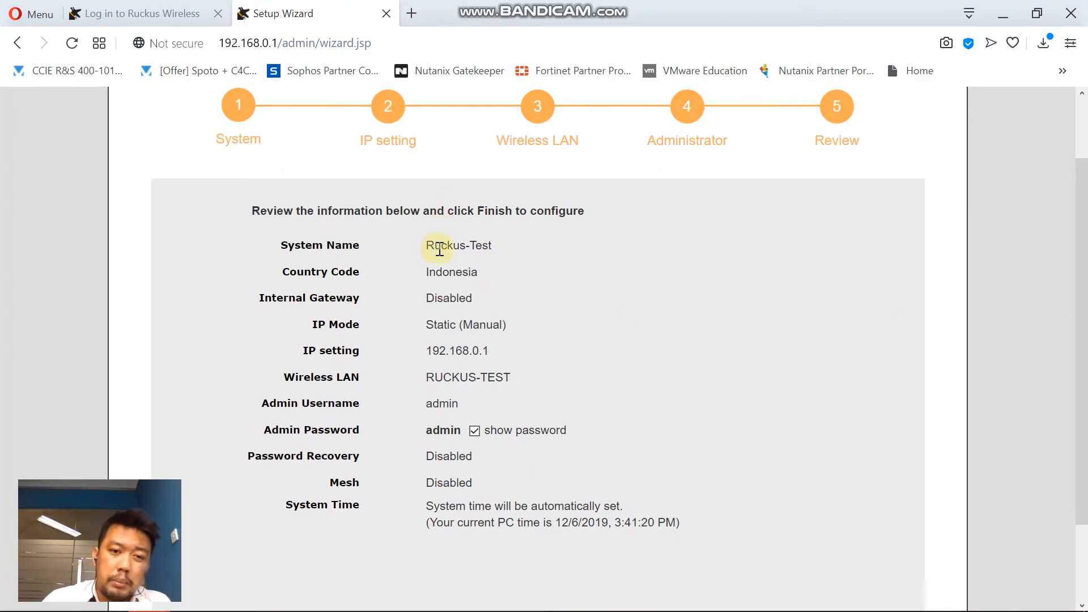
drag(424, 245, 427, 275)
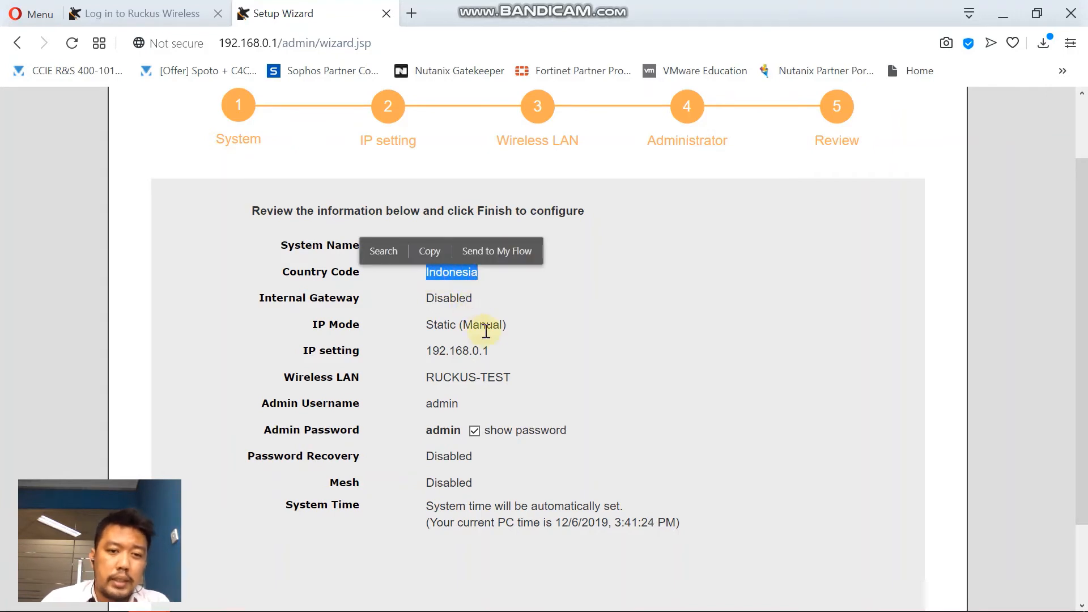
drag(429, 324, 451, 351)
click(493, 352)
click(499, 365)
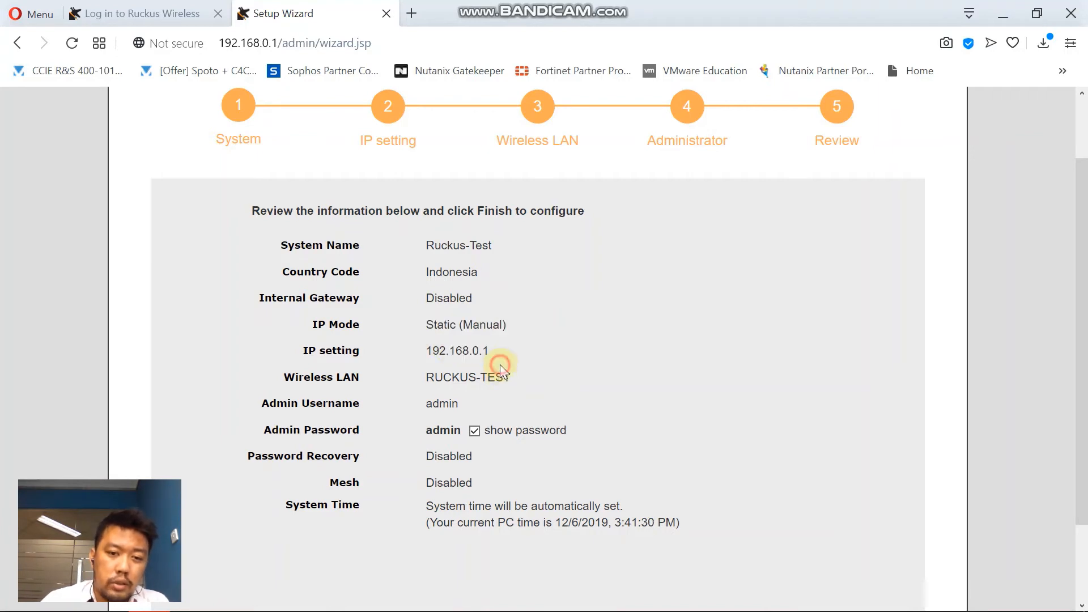
Check the RUCKUS-TEST wireless network and the admin username and password in the summary.
scroll(489, 354, down, 1)
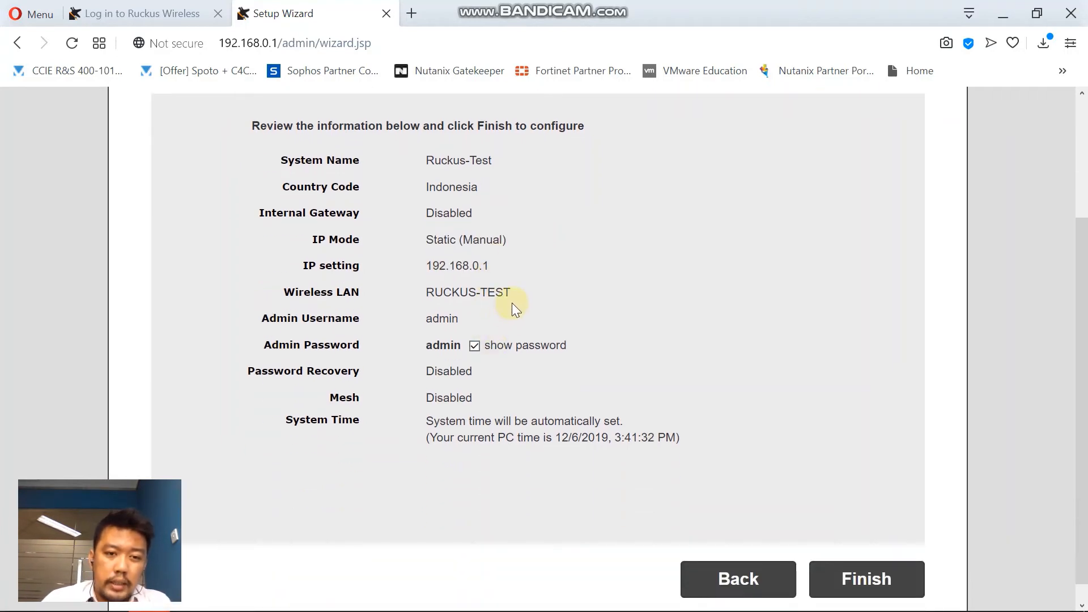
drag(513, 294, 475, 354)
click(457, 318)
click(432, 345)
click(716, 412)
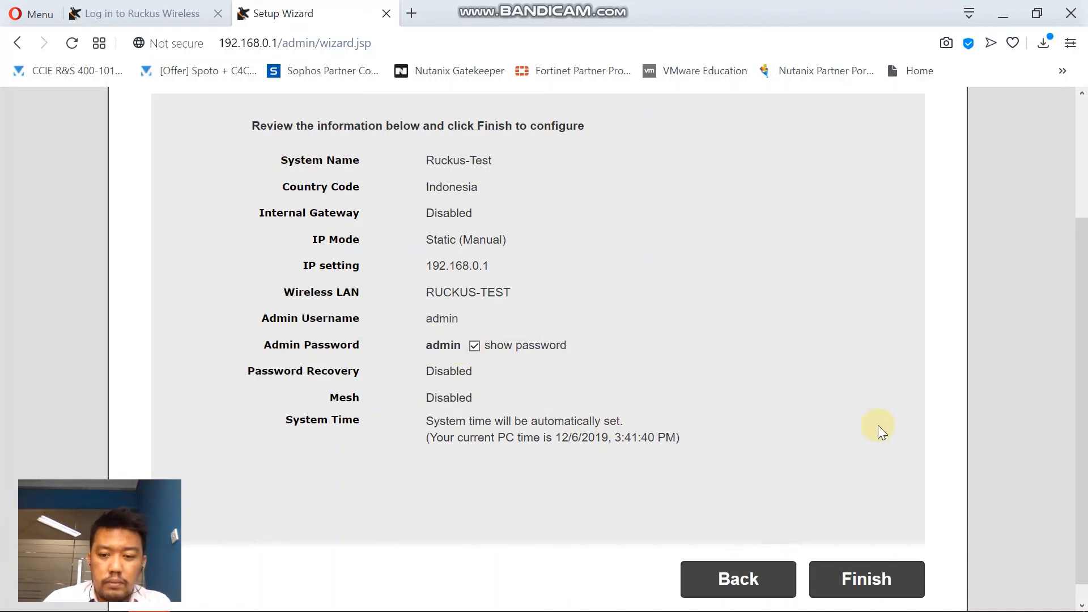
scroll(878, 431, down, 1)
Finish the wizard, confirm the restart, and wait while Unleashed reboots.
click(862, 557)
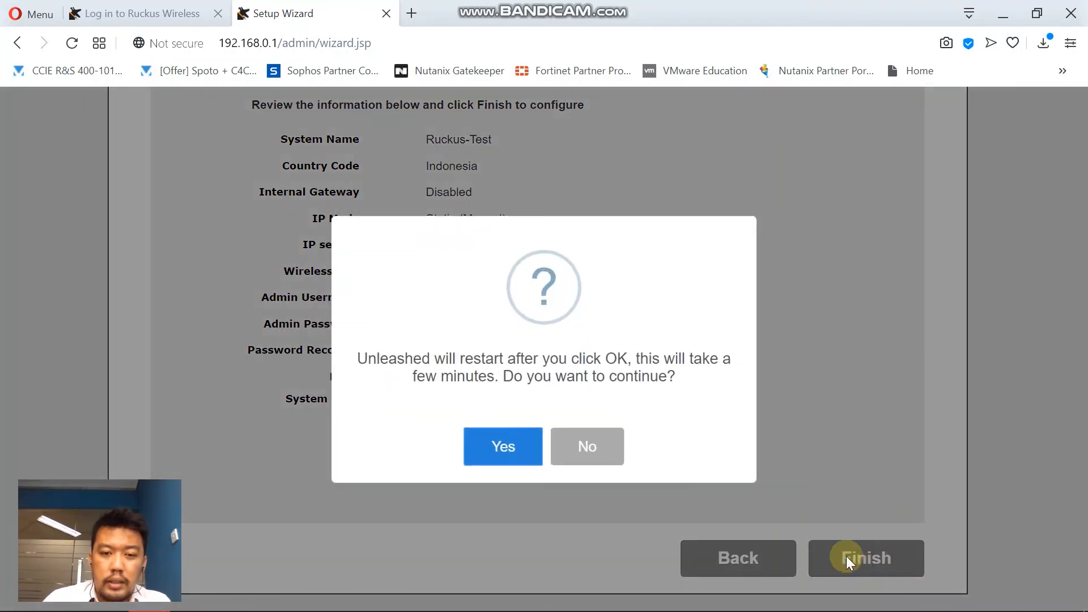
click(504, 446)
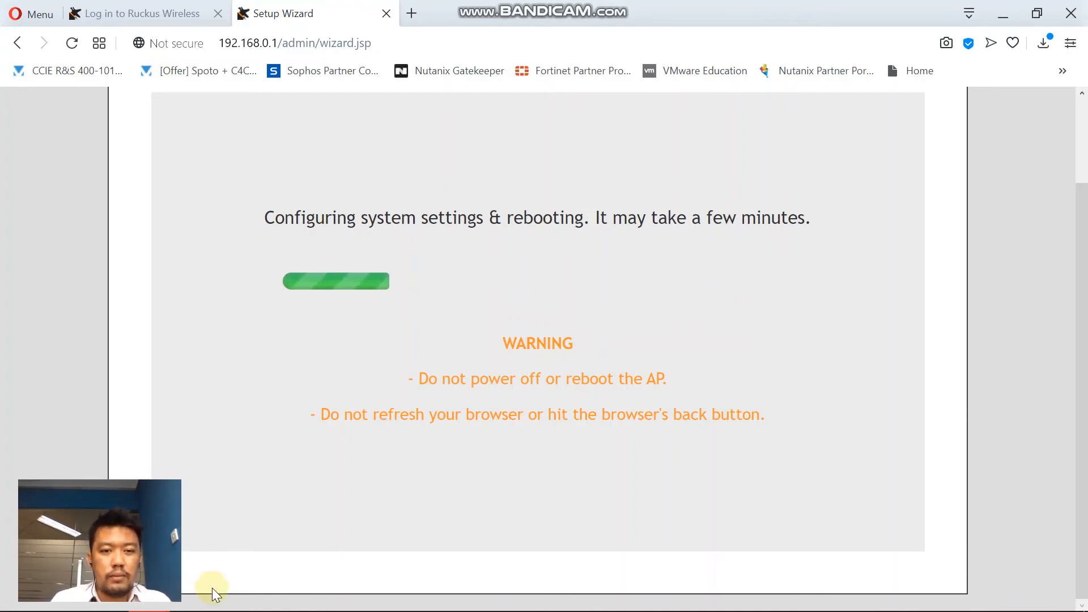
mouse_move(261, 607)
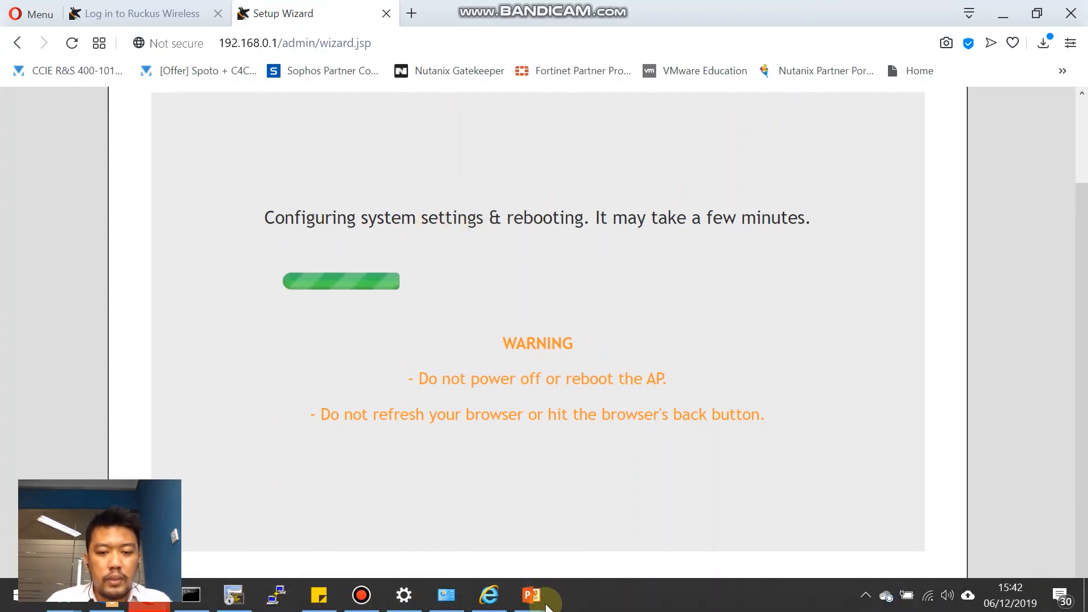
mouse_move(544, 608)
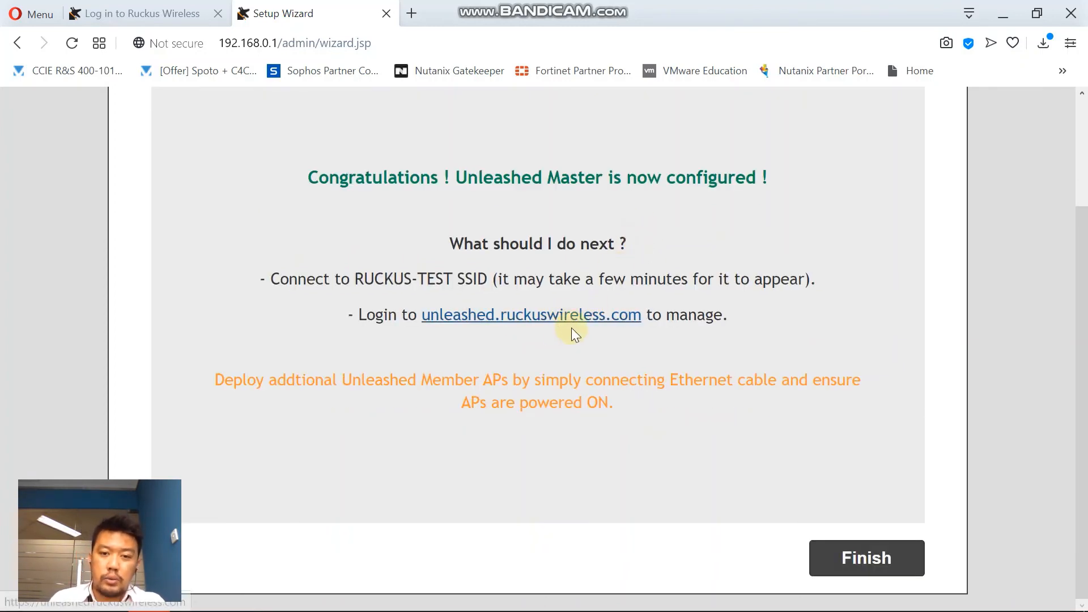
Finish the wizard and sign in with the admin username and its password to reach the Ruckus-Test dashboard.
click(838, 559)
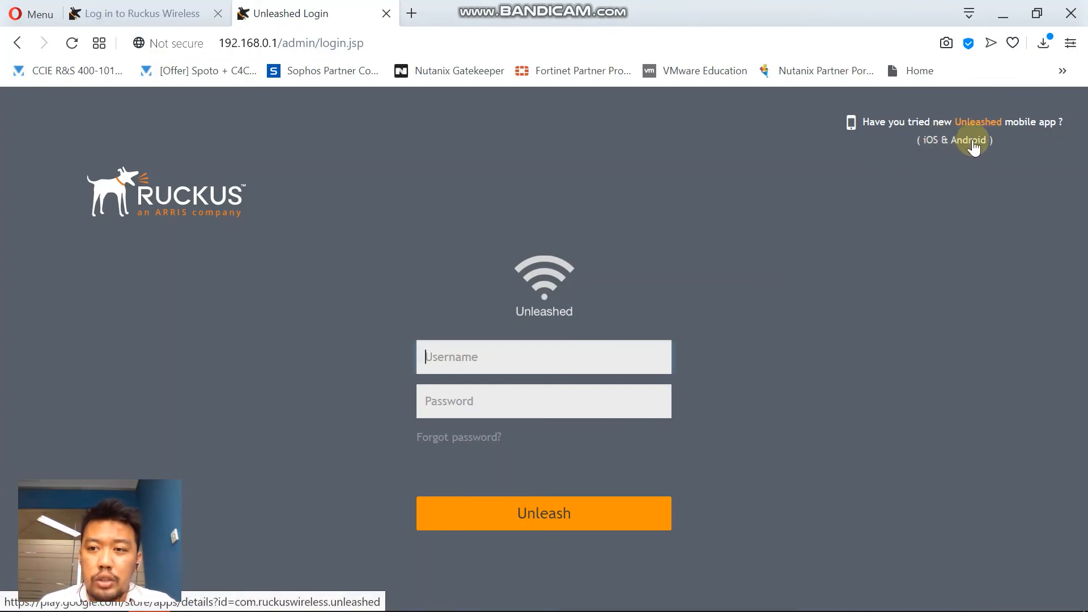
click(531, 343)
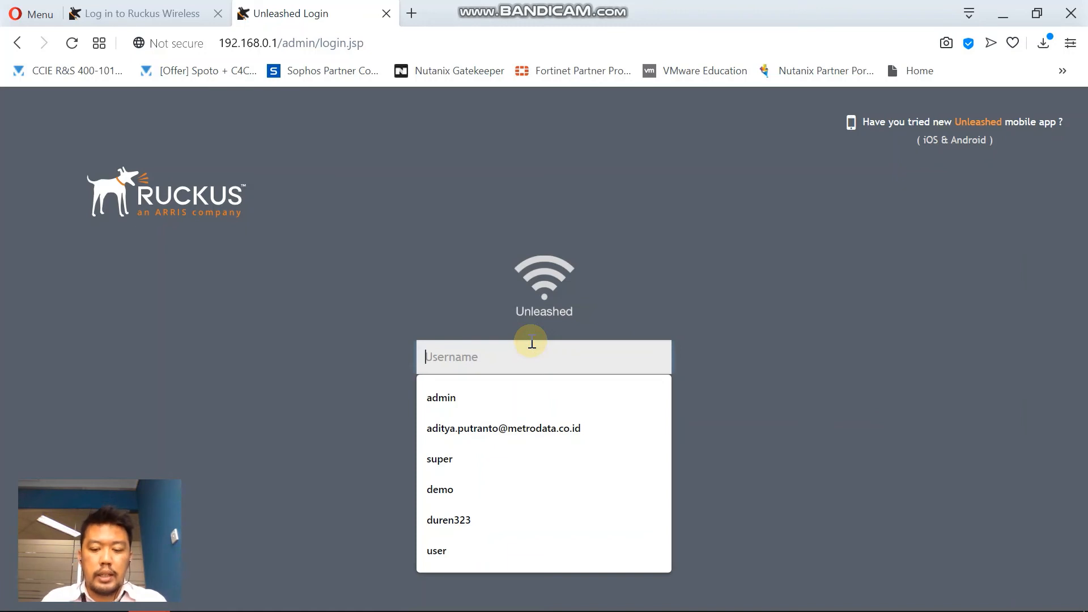
text(admin)
key(Tab)
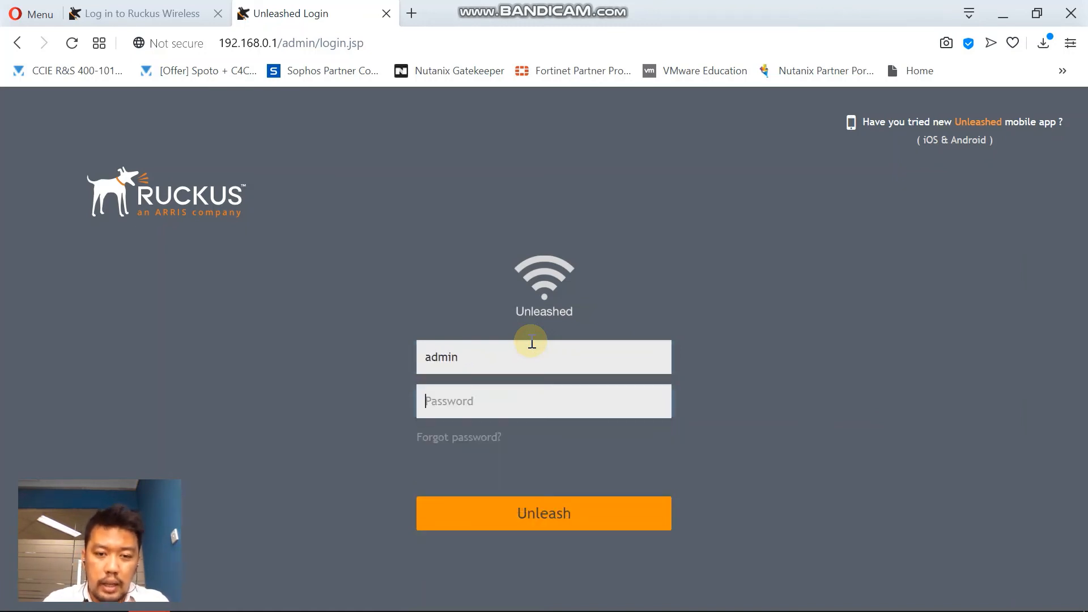
text(a)
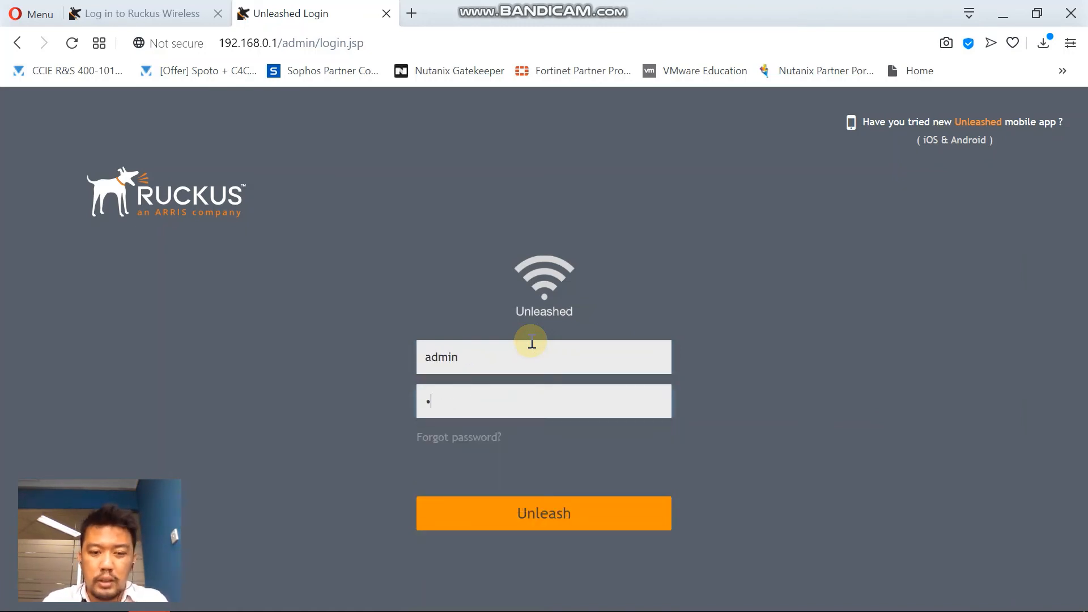
text(dmin)
key(Return)
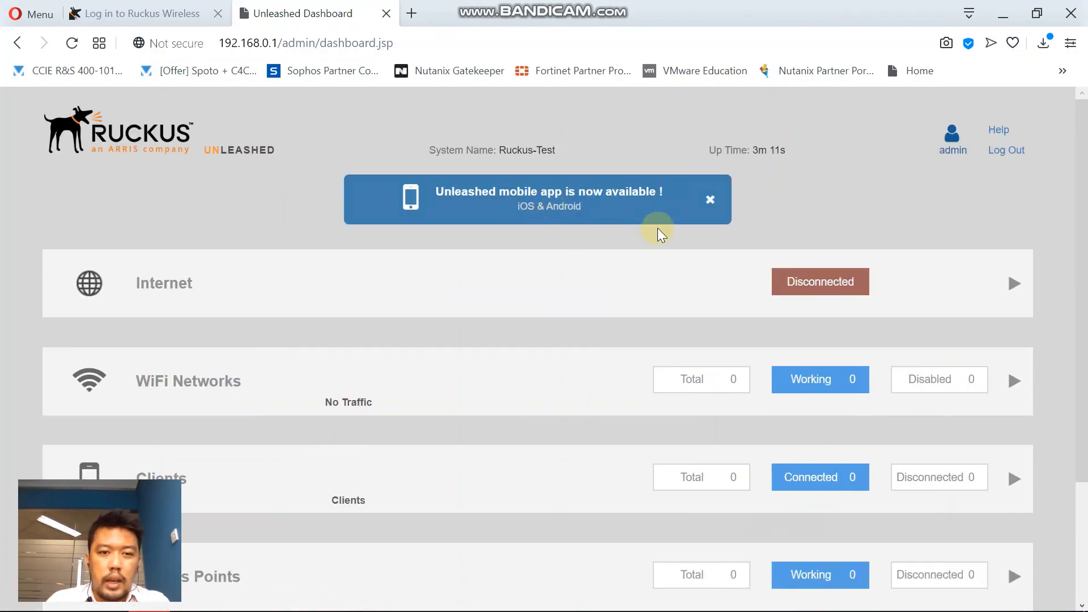
Skip product registration and confirm with Yes, Skip to reveal 1 working WiFi network.
scroll(619, 247, up, 1)
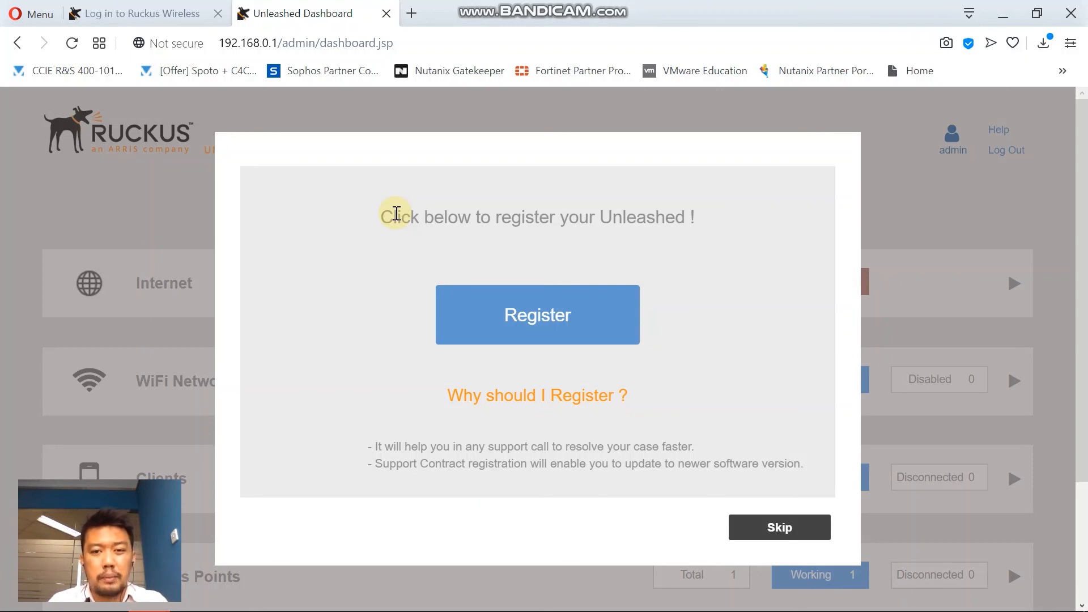
click(787, 527)
click(485, 308)
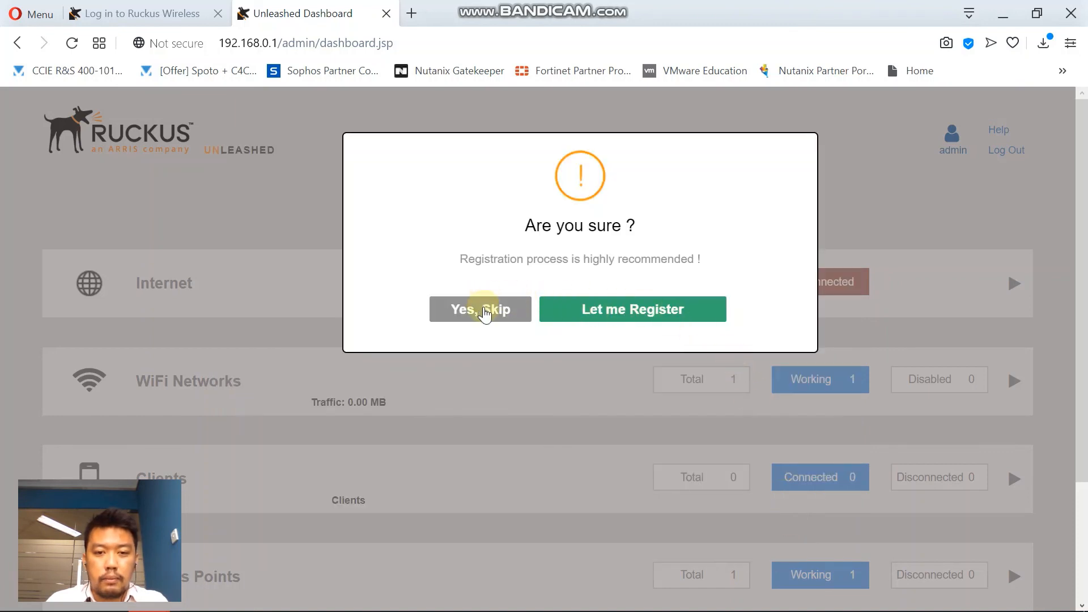
scroll(856, 280, down, 3)
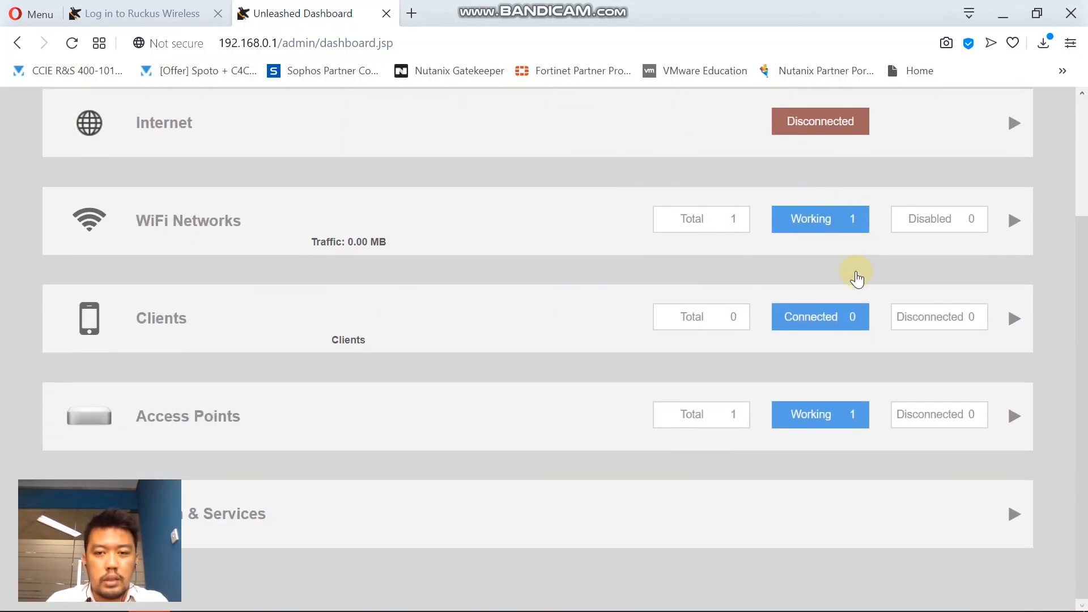
Expand WiFi Networks to show RUCKUS-TEST working, and confirm it appears in the Windows Wi-Fi list.
click(410, 216)
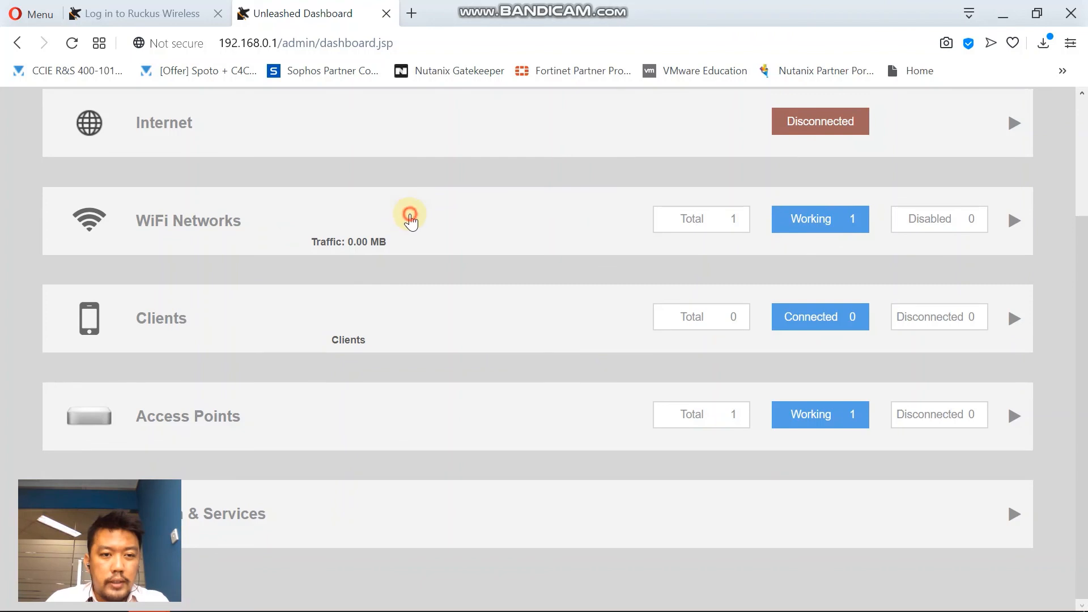
scroll(513, 215, down, 3)
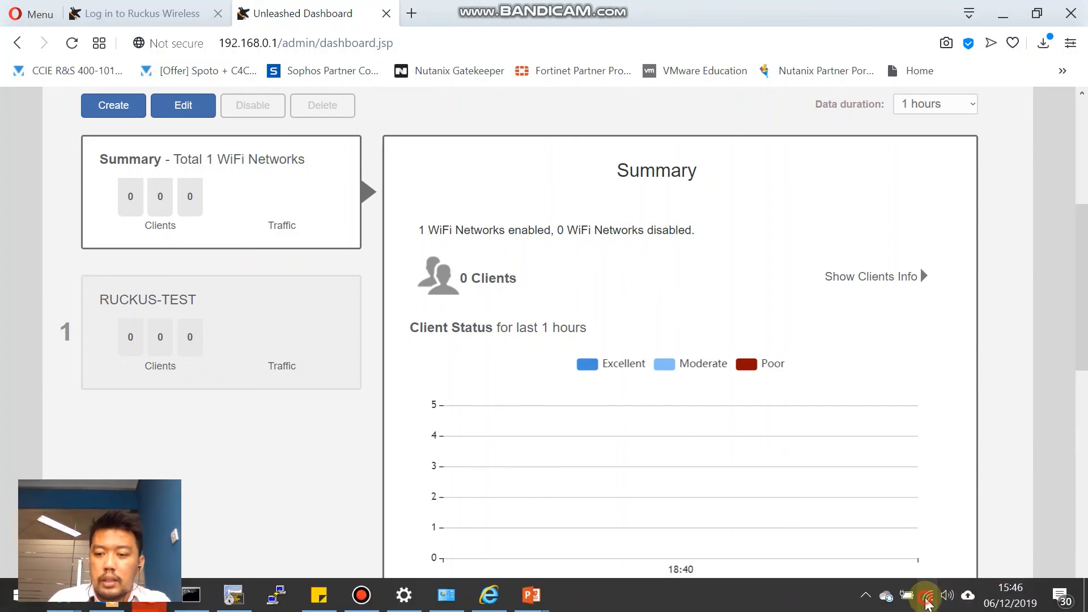
click(927, 595)
scroll(1014, 337, down, 8)
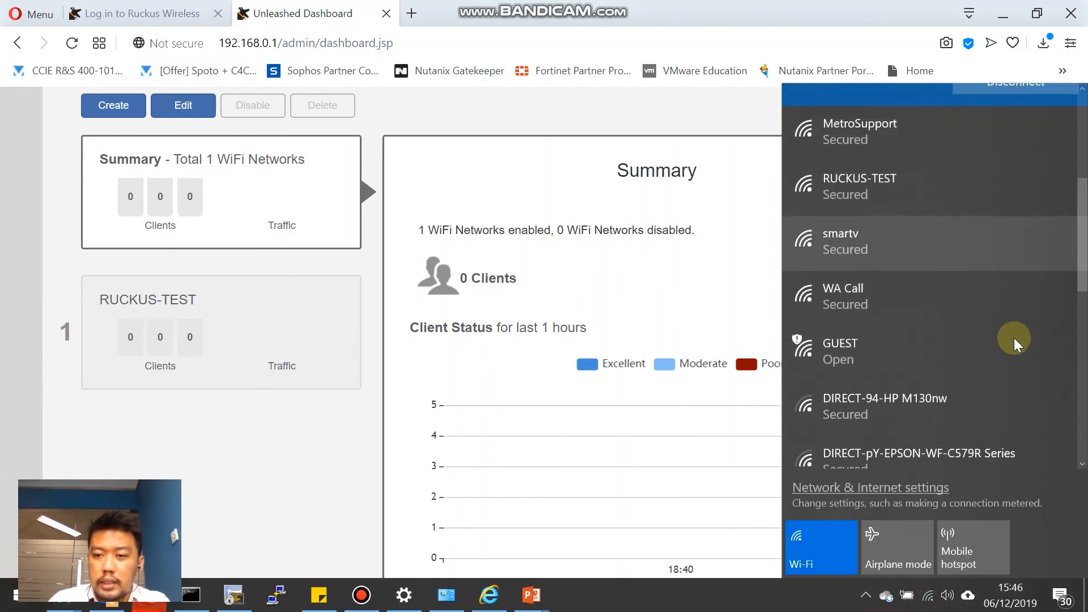
scroll(1009, 337, down, 8)
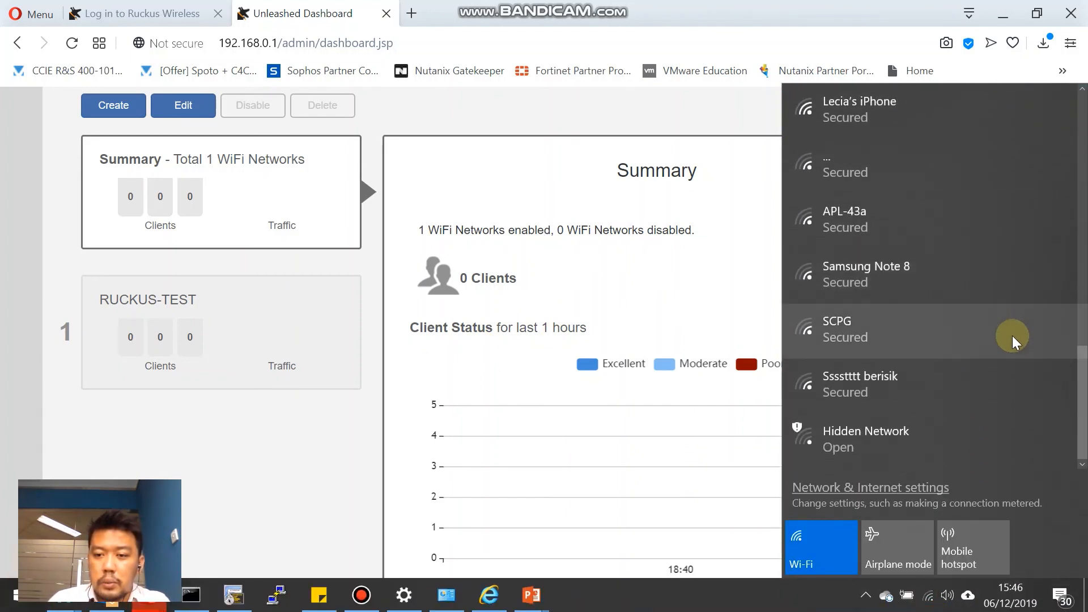
scroll(989, 338, up, 15)
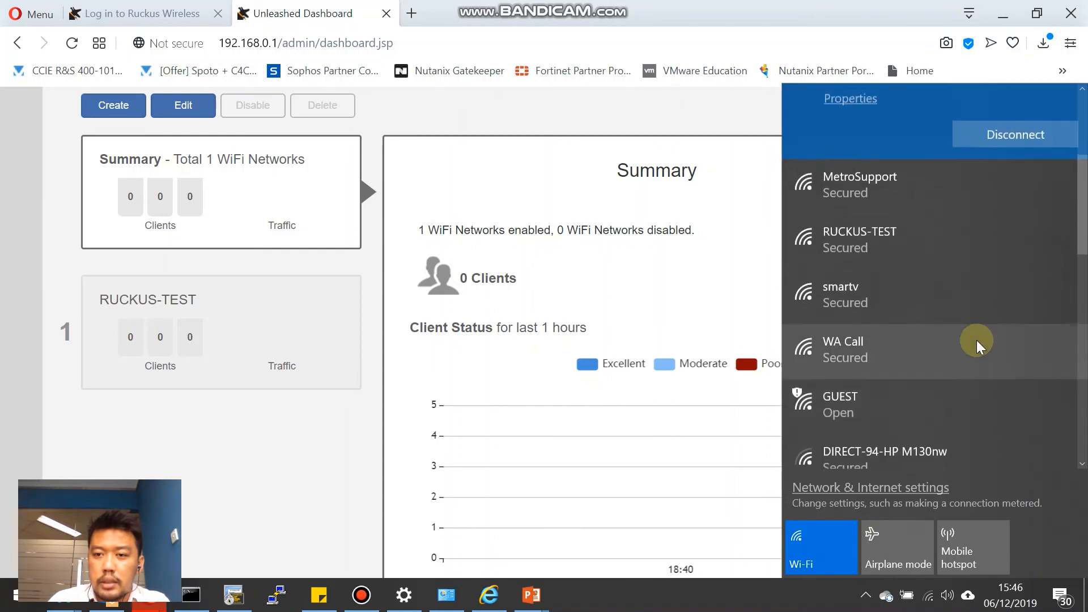
click(879, 240)
scroll(981, 262, up, 3)
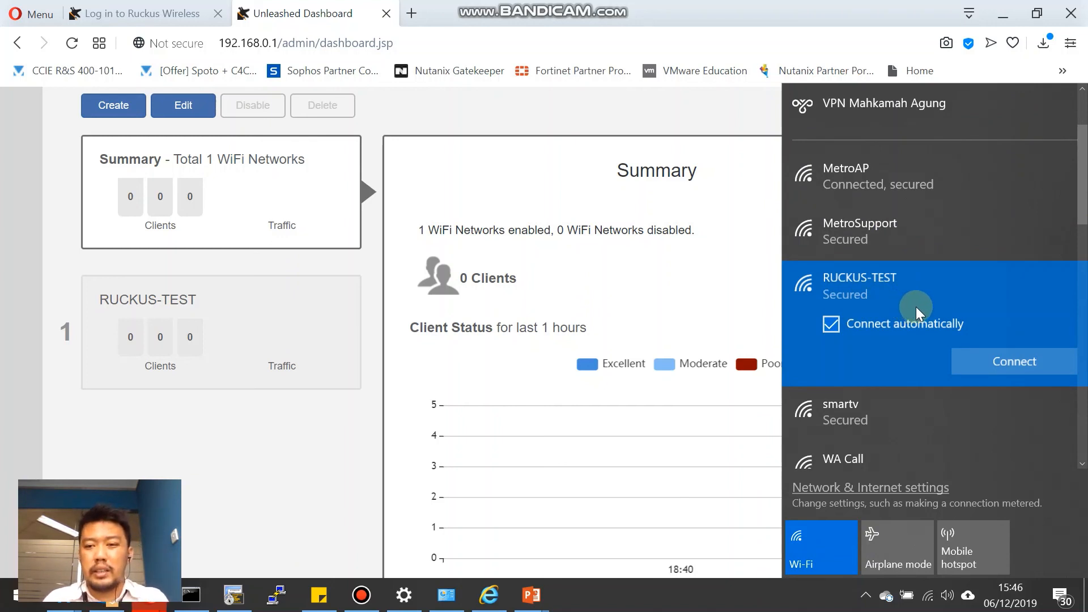
click(685, 333)
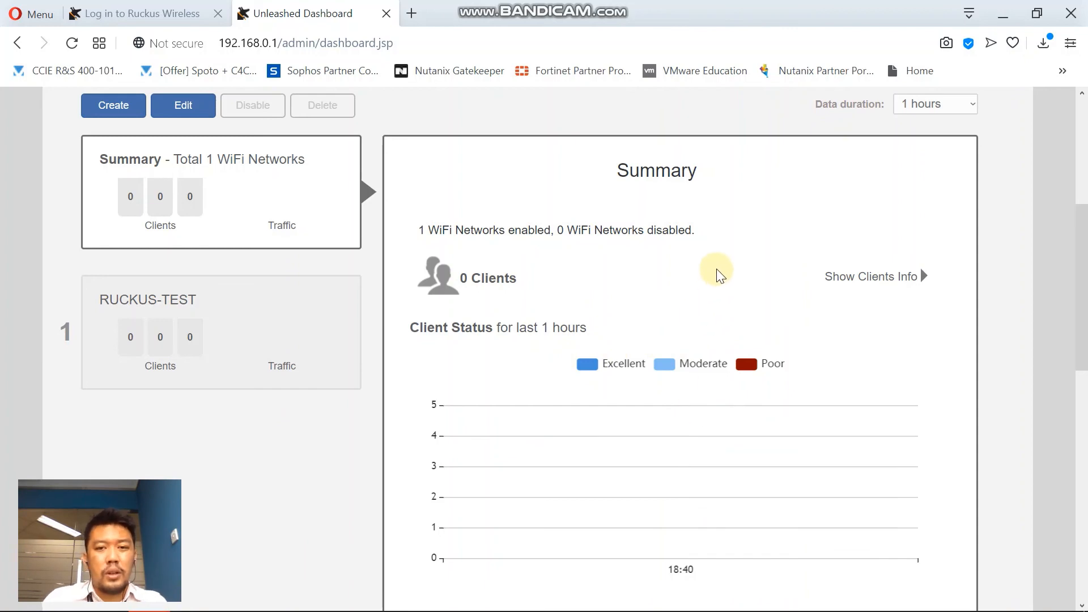
scroll(716, 272, up, 5)
scroll(711, 272, down, 3)
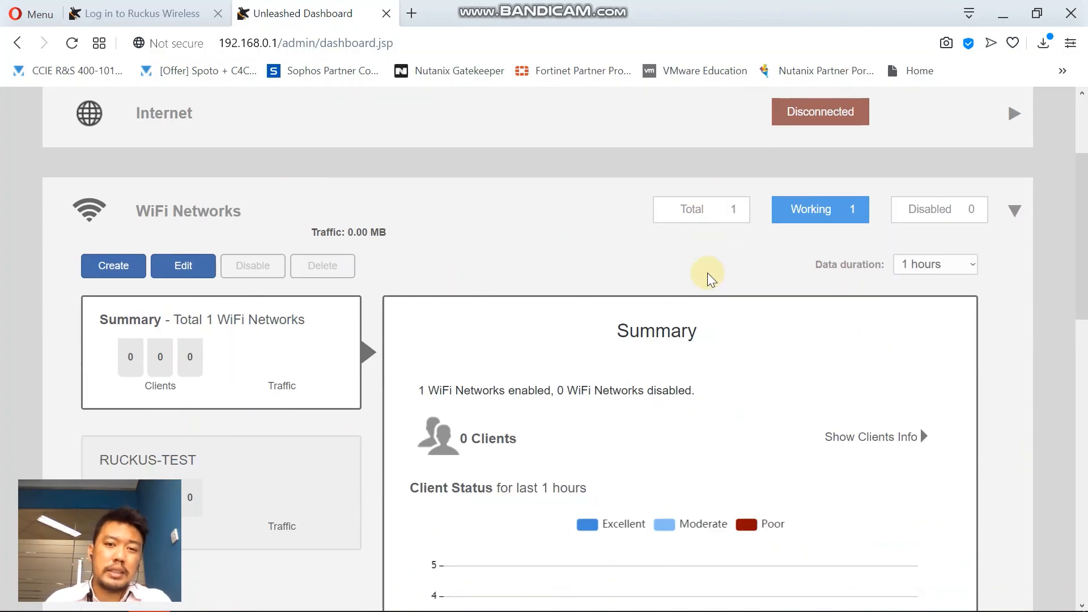